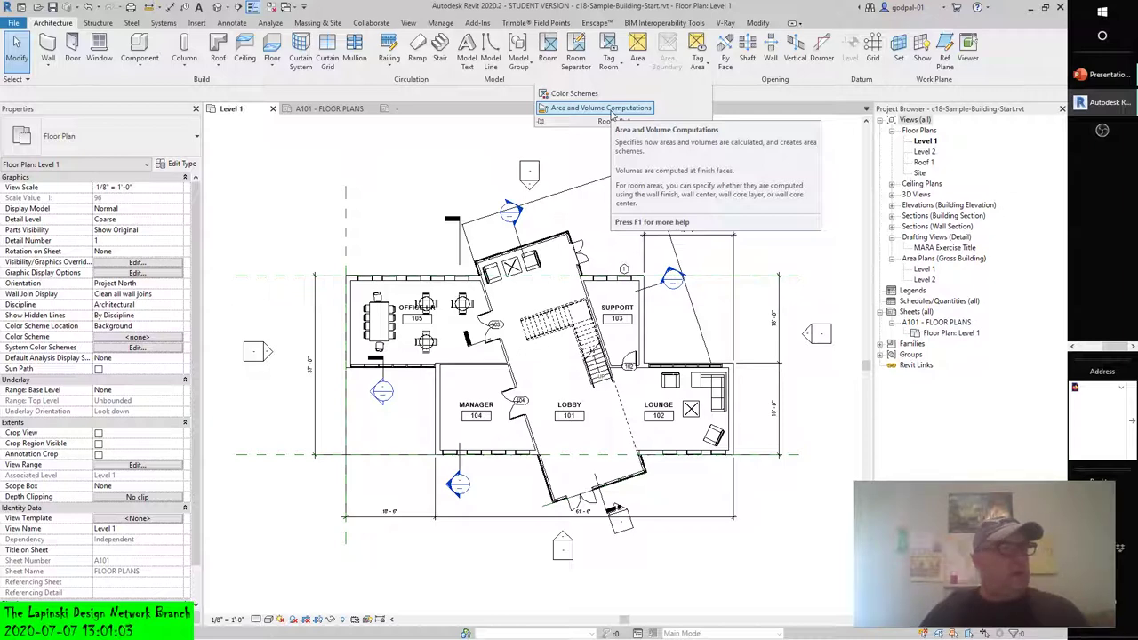
# - Review the Area and Volume Computations settings, accept them, and dismiss the save reminder without saving
pyautogui.click(612, 109)
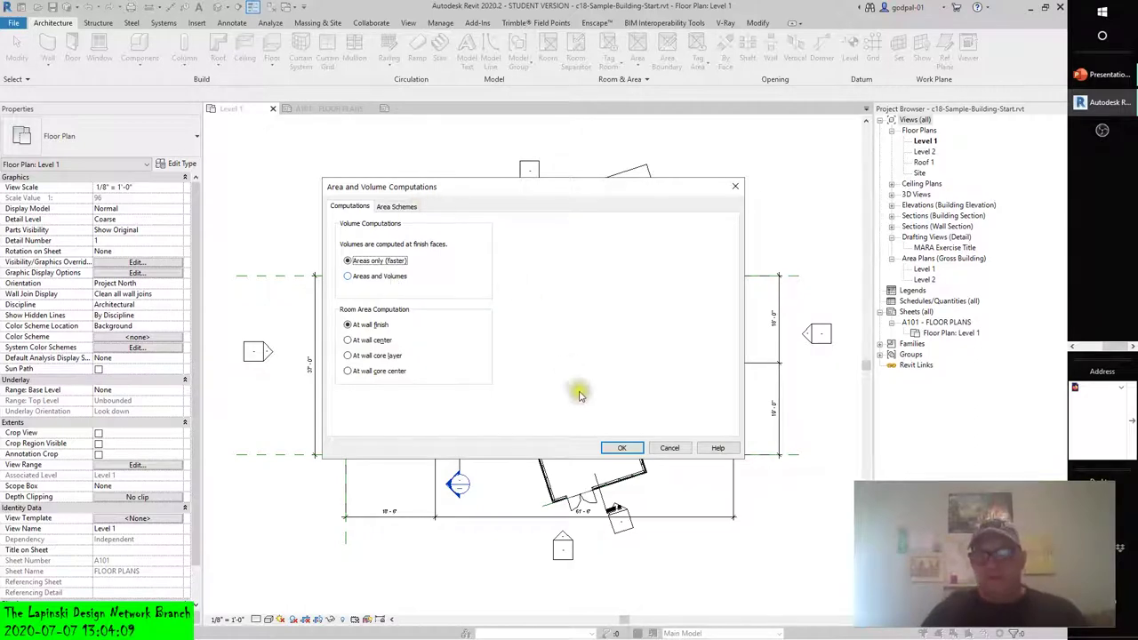
pyautogui.click(620, 448)
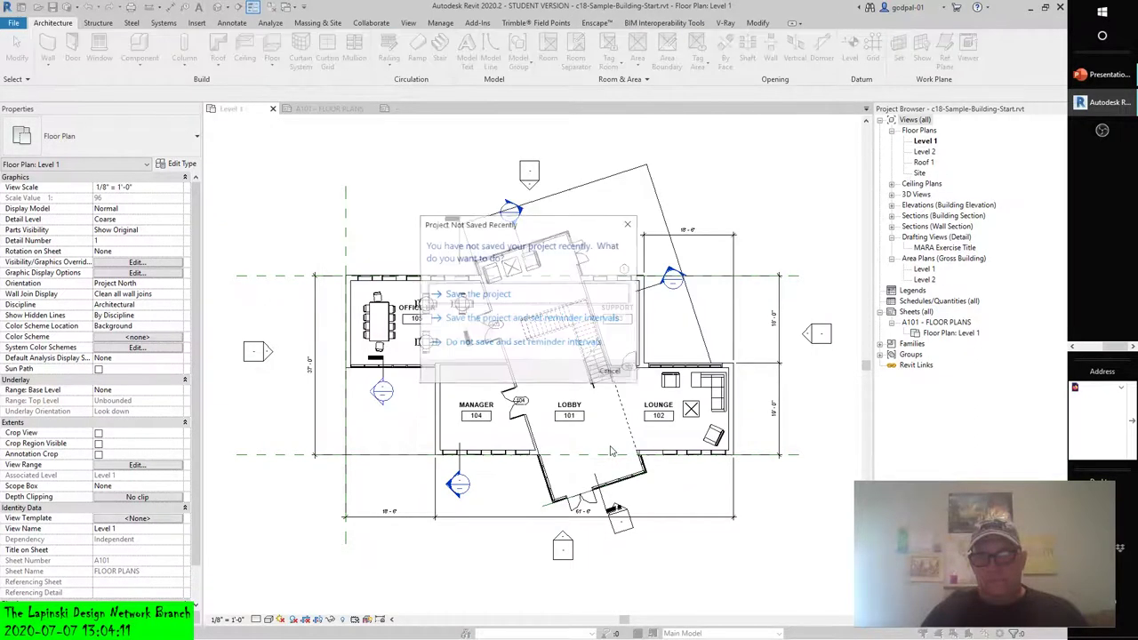
pyautogui.click(610, 372)
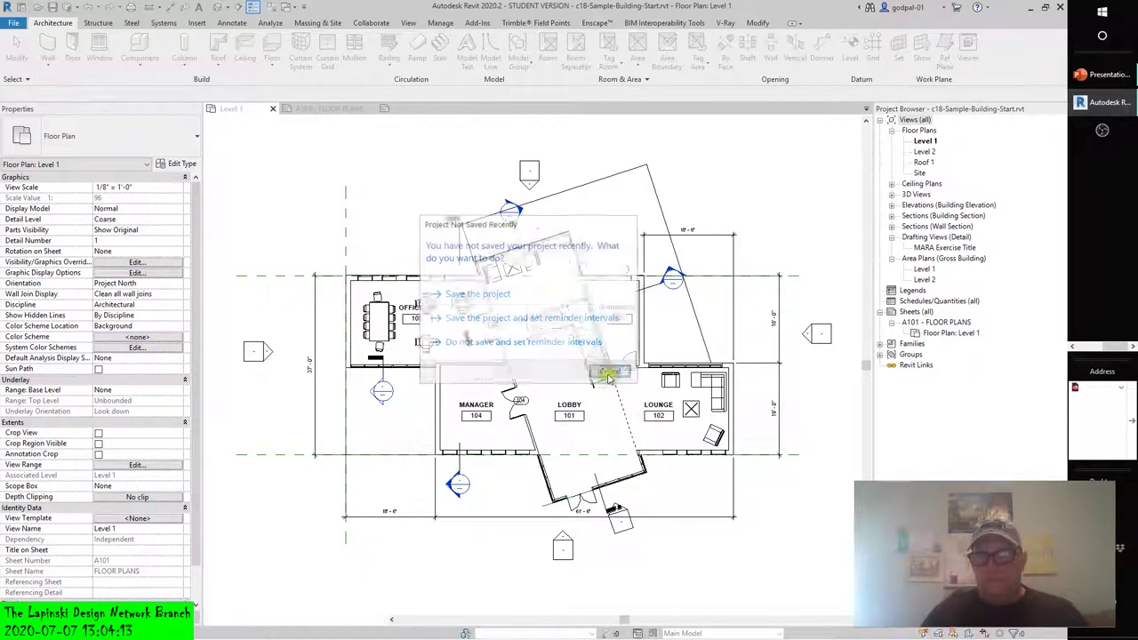
# - In the Level 2 floor plan, turn on Show Area in the type properties of the MENS RM room tag
pyautogui.doubleClick(925, 151)
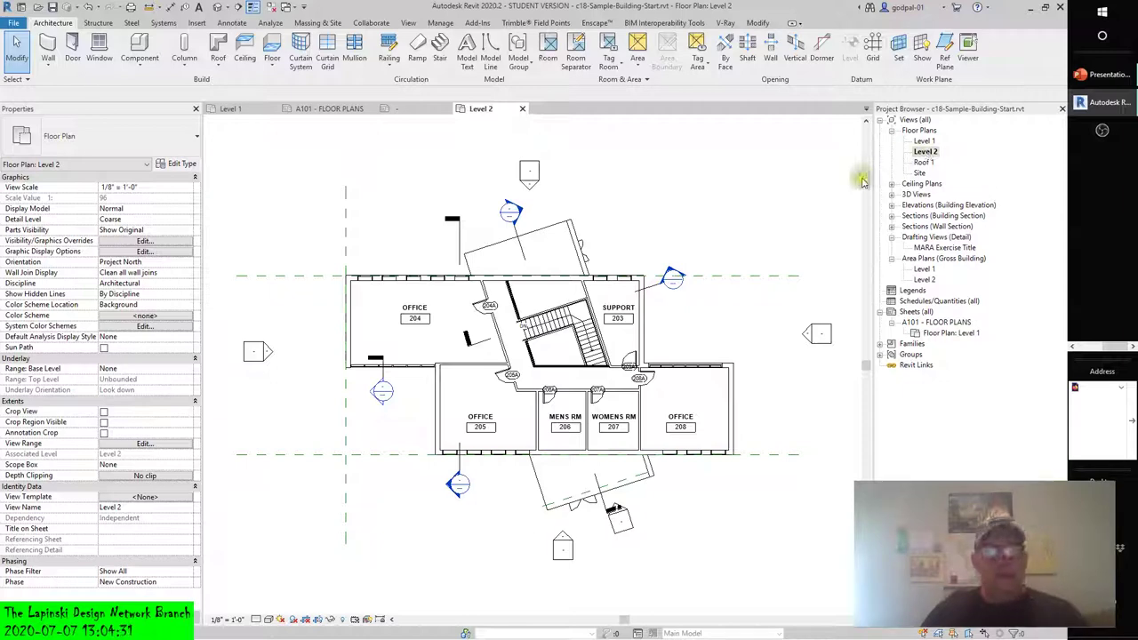
pyautogui.click(557, 439)
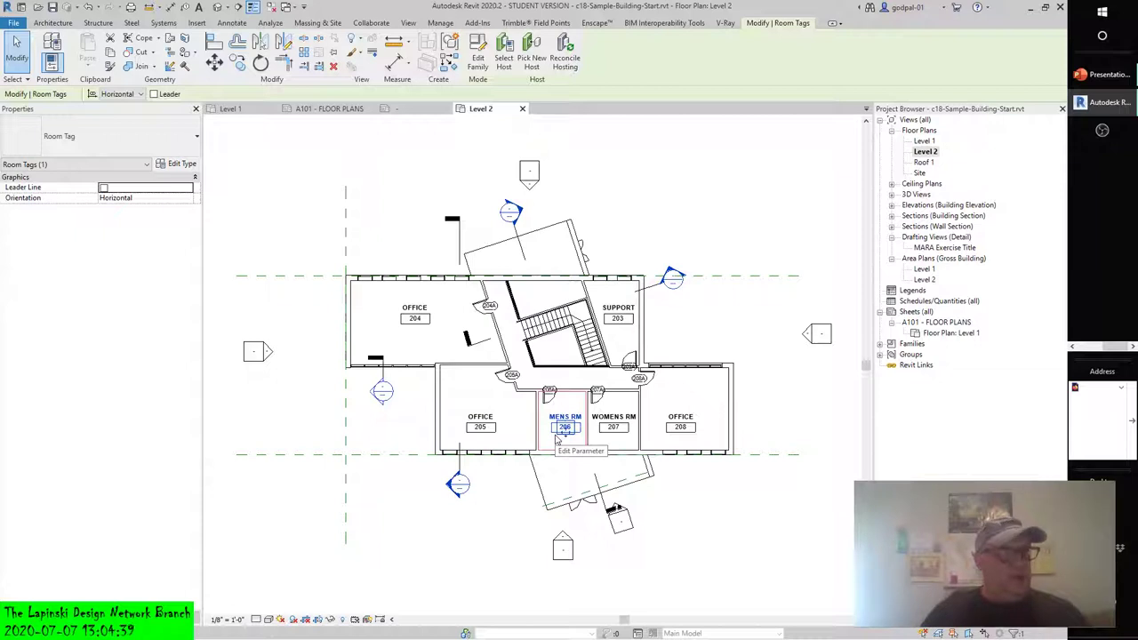
pyautogui.click(178, 165)
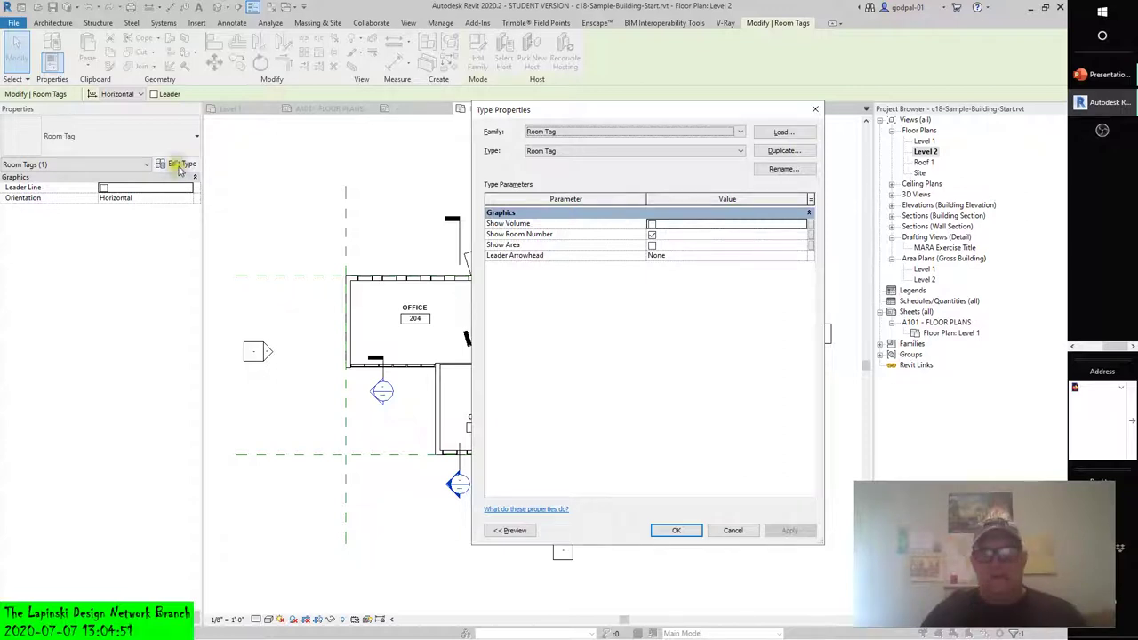
pyautogui.click(652, 245)
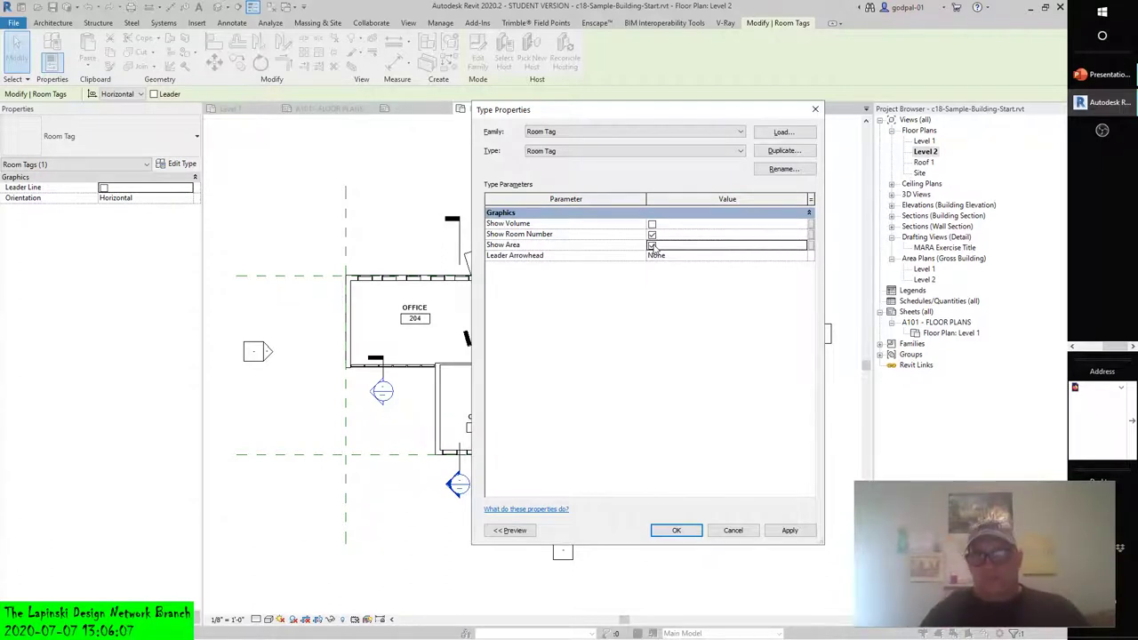
pyautogui.click(790, 530)
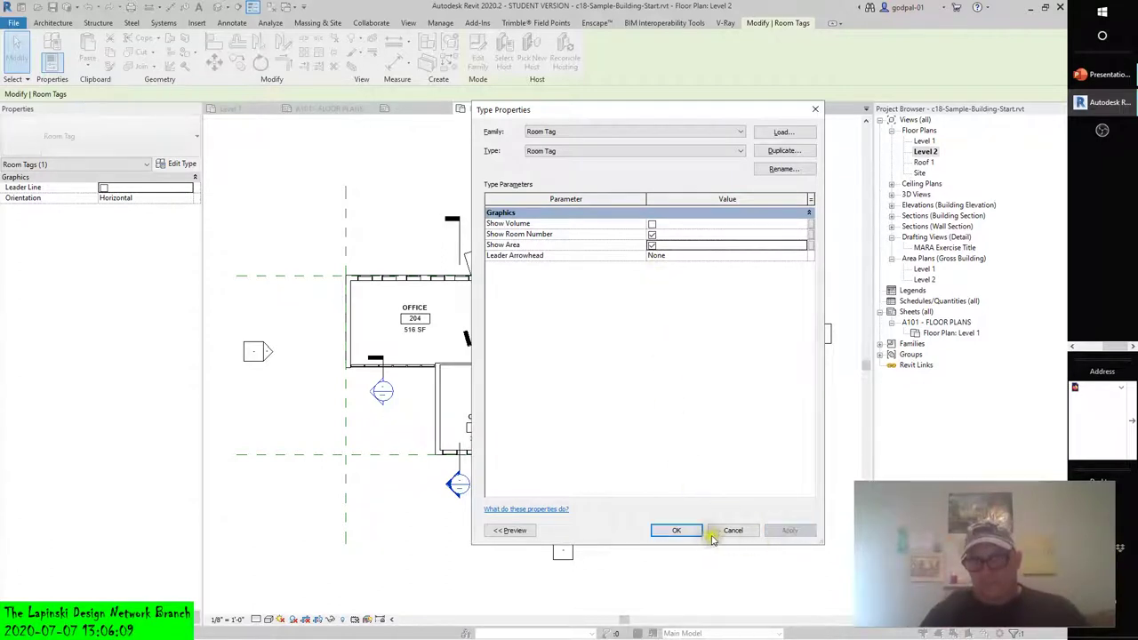
pyautogui.click(713, 536)
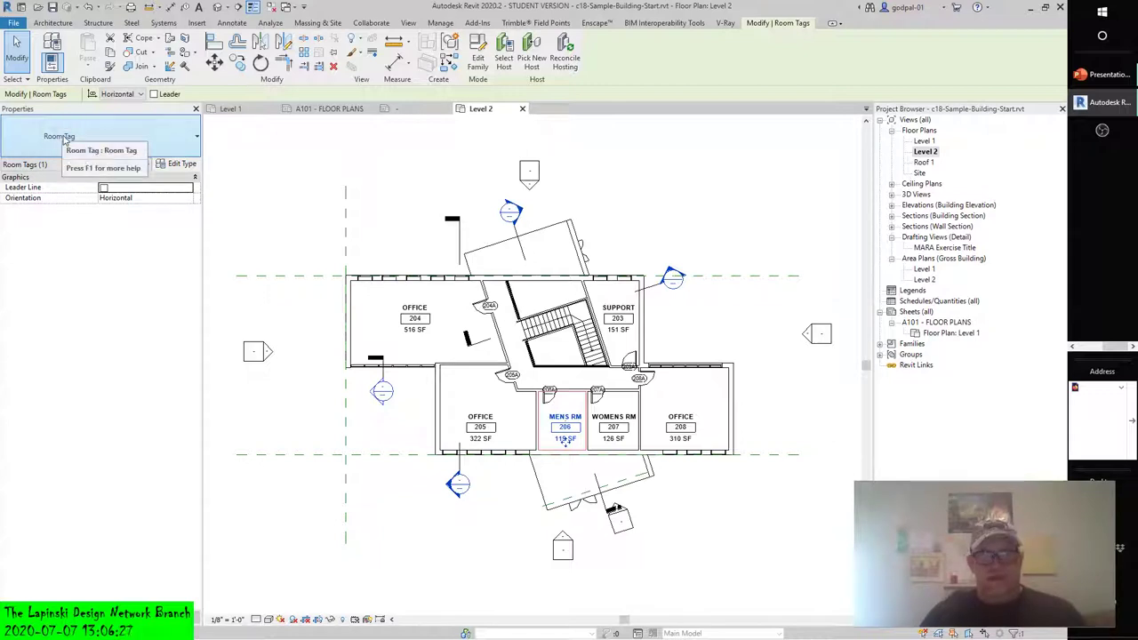
pyautogui.click(197, 136)
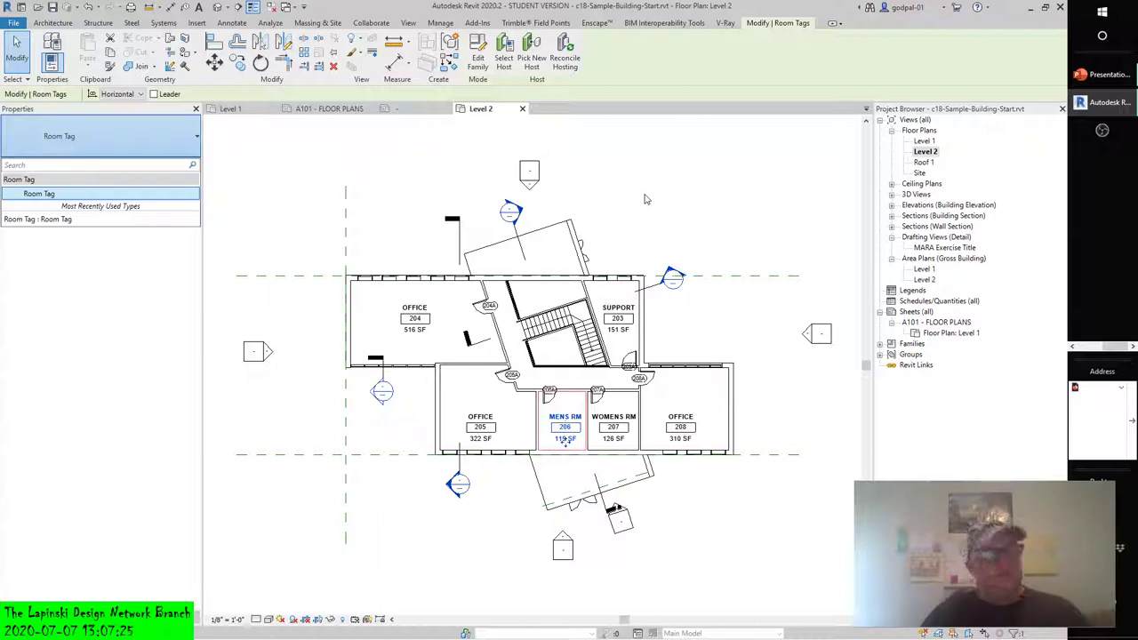
pyautogui.click(646, 196)
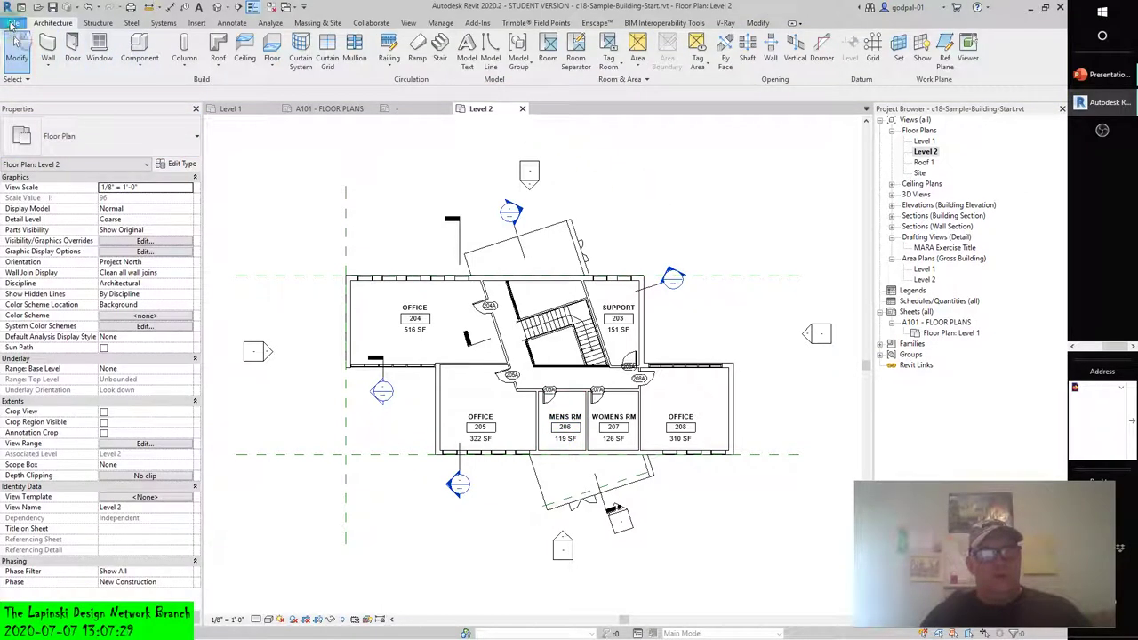
# - Create a new annotation symbol family from the Room Tag.rft template in the Annotations folder
pyautogui.click(12, 24)
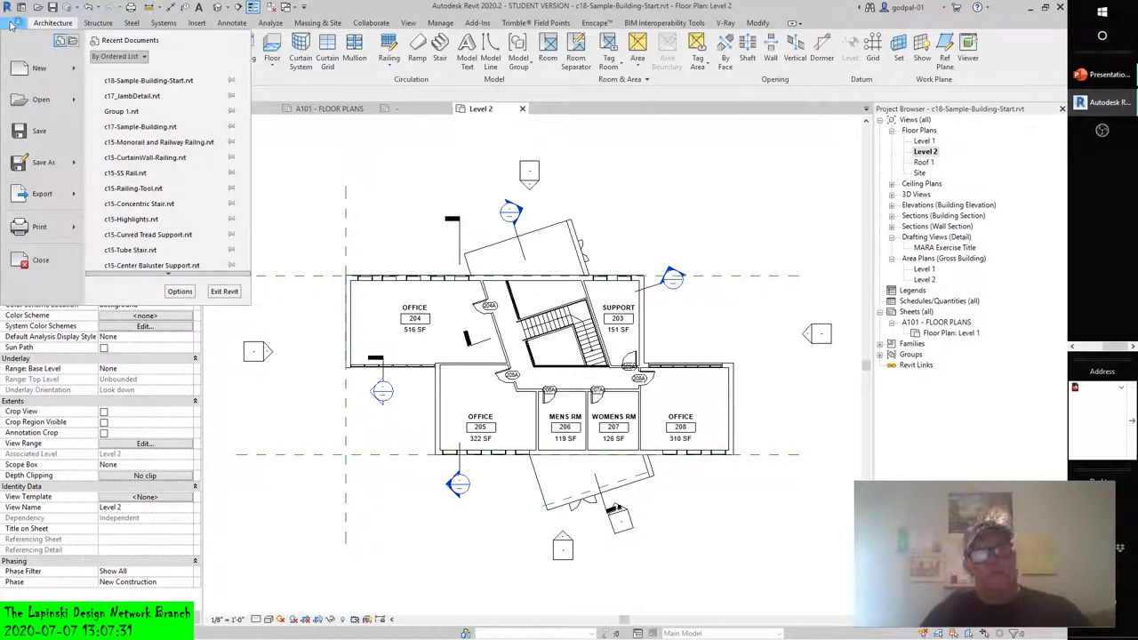
pyautogui.moveTo(25, 70)
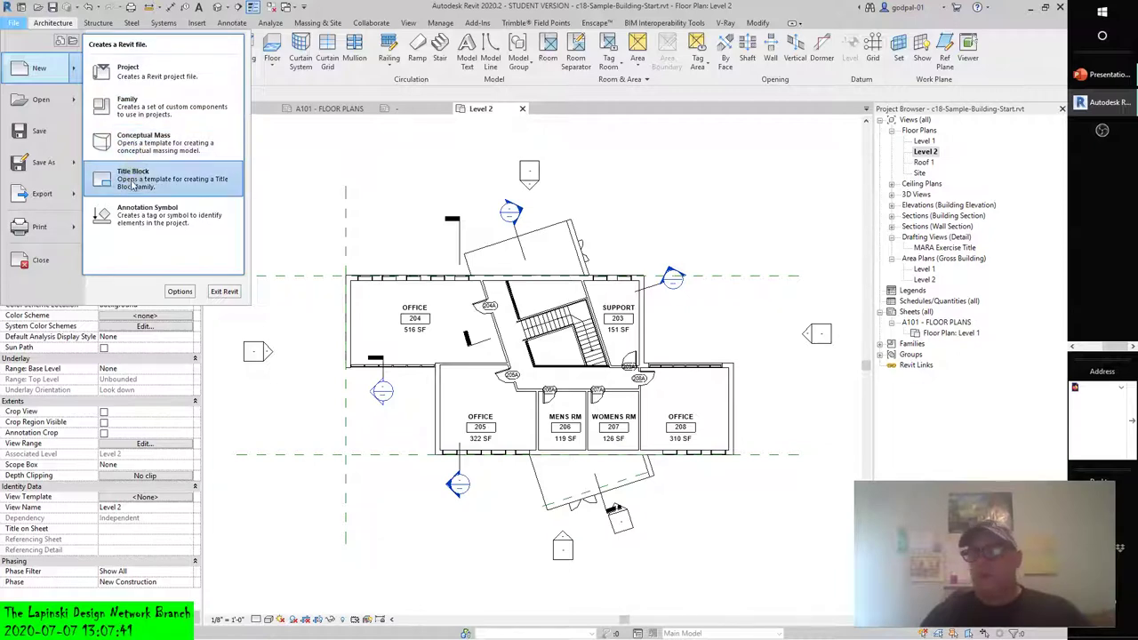
pyautogui.click(147, 215)
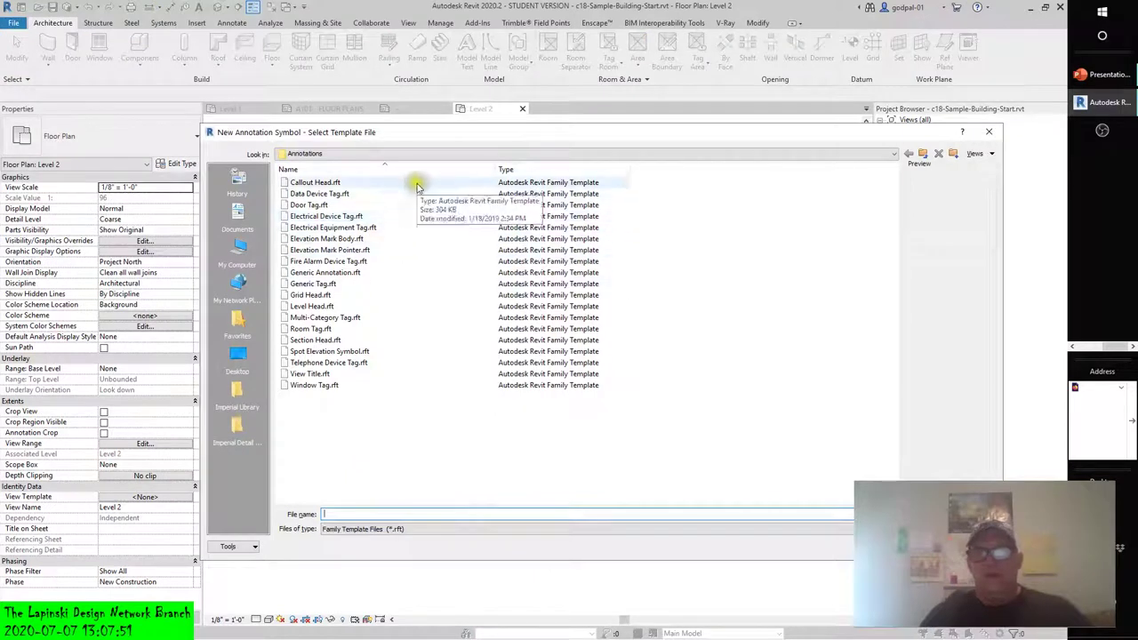
pyautogui.click(360, 157)
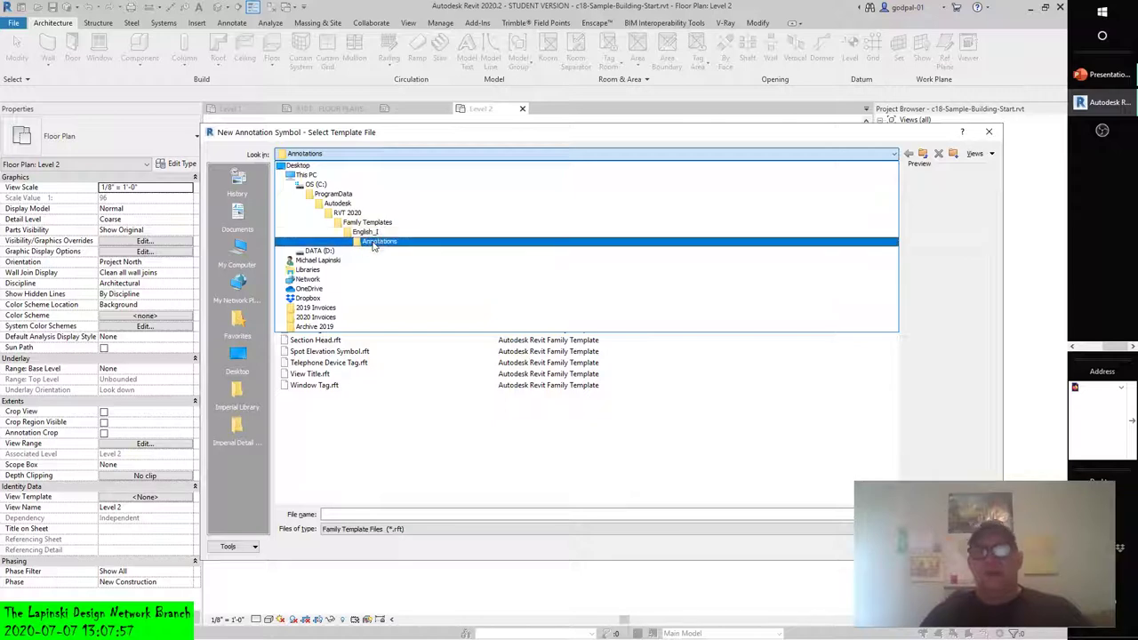
pyautogui.click(374, 242)
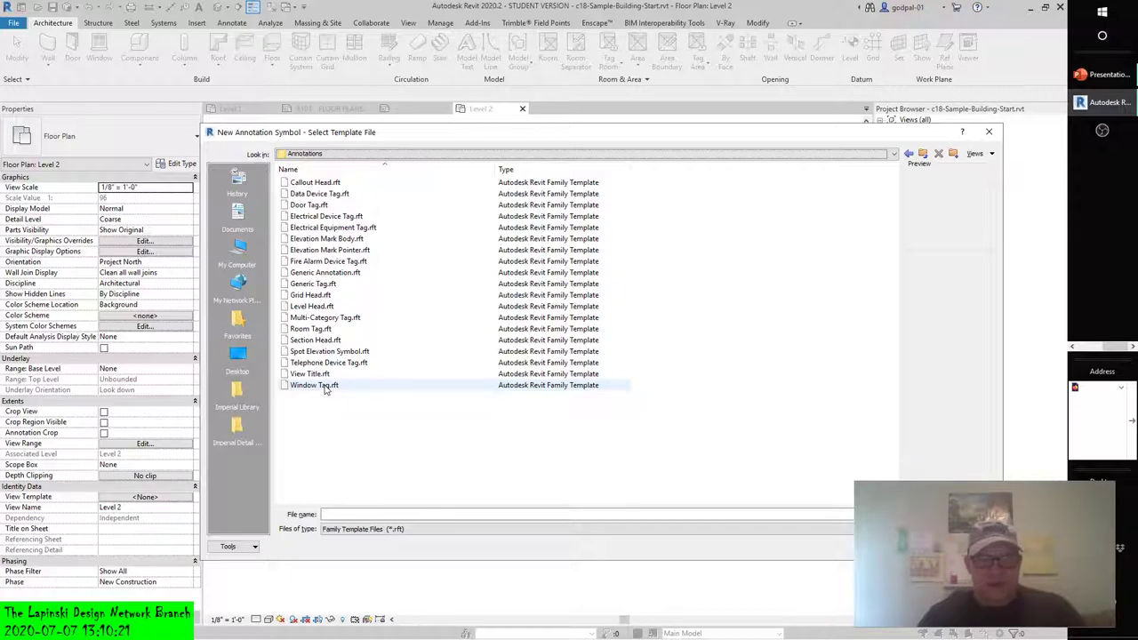
pyautogui.click(308, 329)
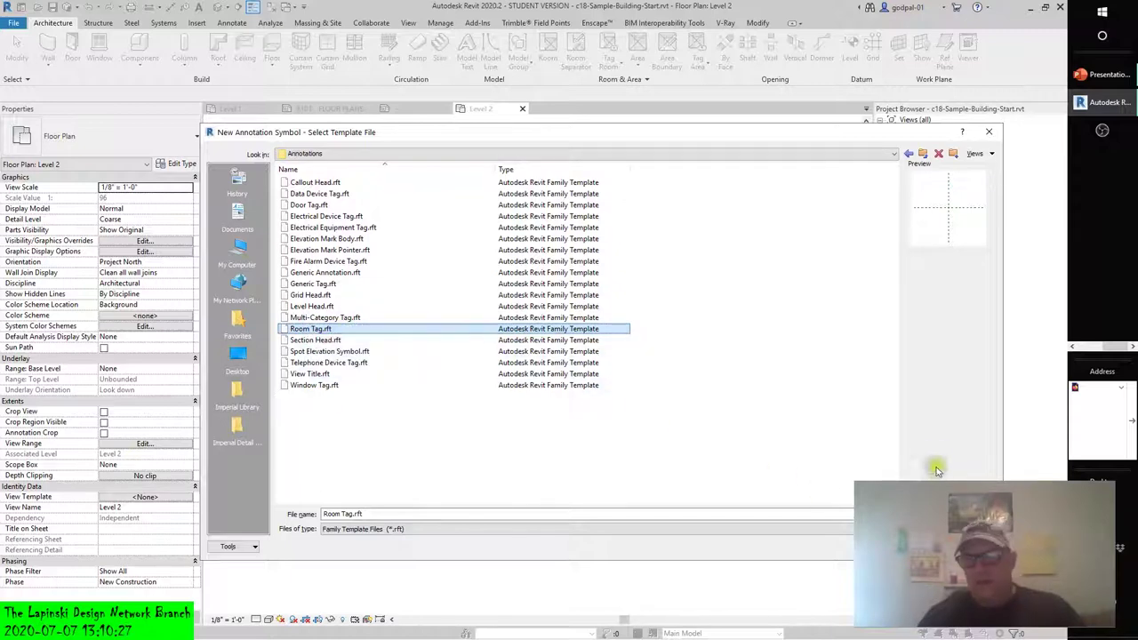
pyautogui.press('Return')
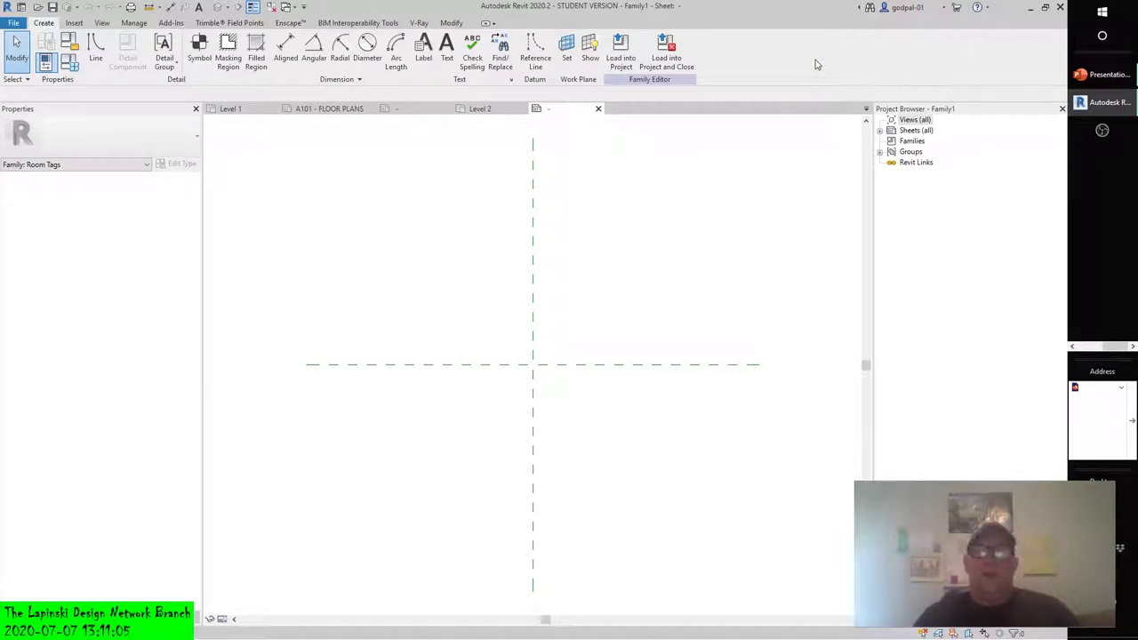
# - Start a new label at the intersection of the two reference planes, opening its parameter setup
pyautogui.click(424, 46)
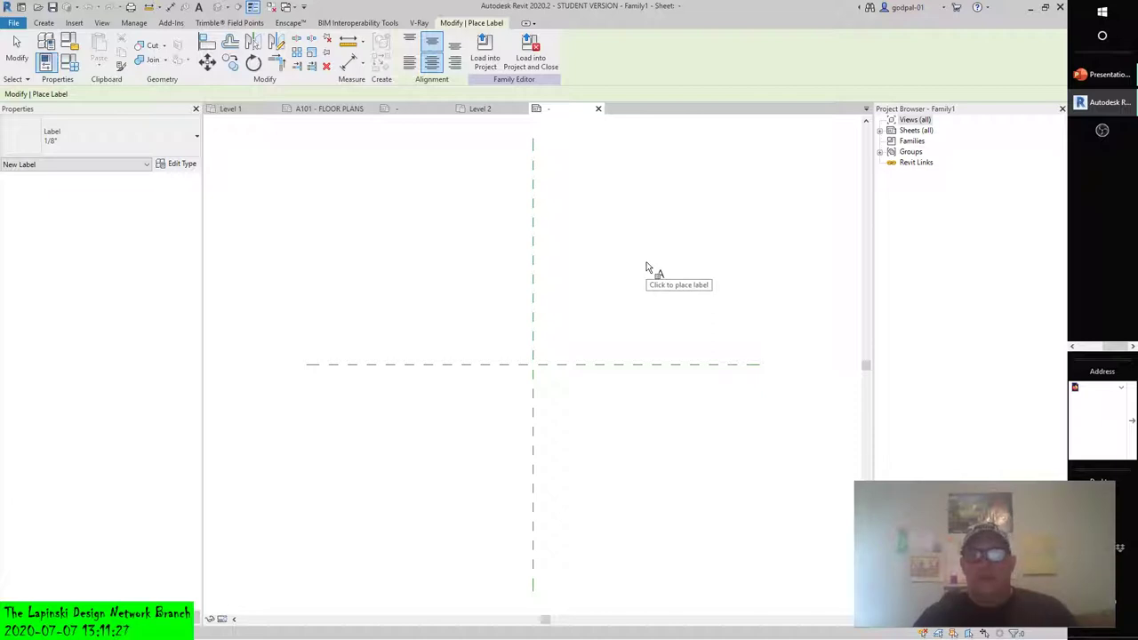
pyautogui.click(527, 369)
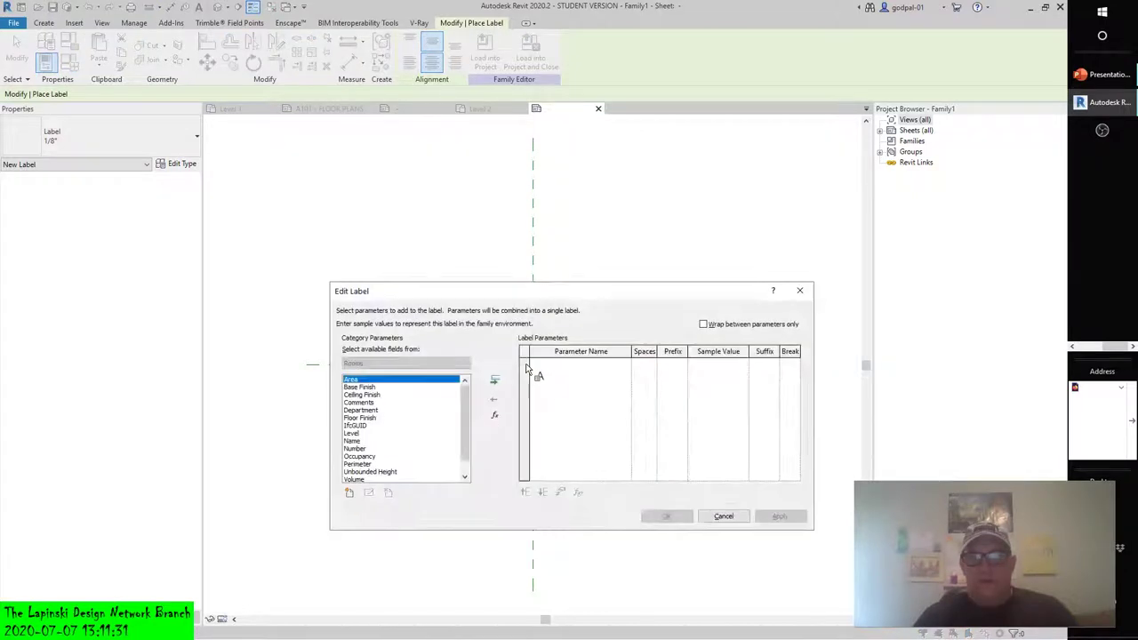
pyautogui.moveTo(500, 294); pyautogui.dragTo(462, 191)
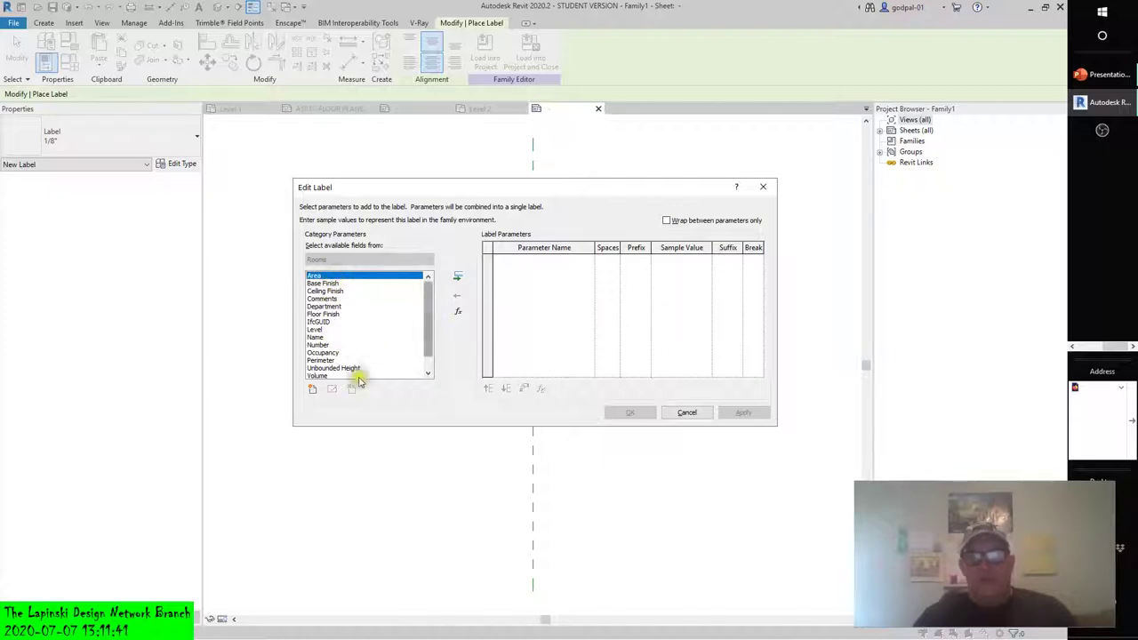
pyautogui.click(312, 389)
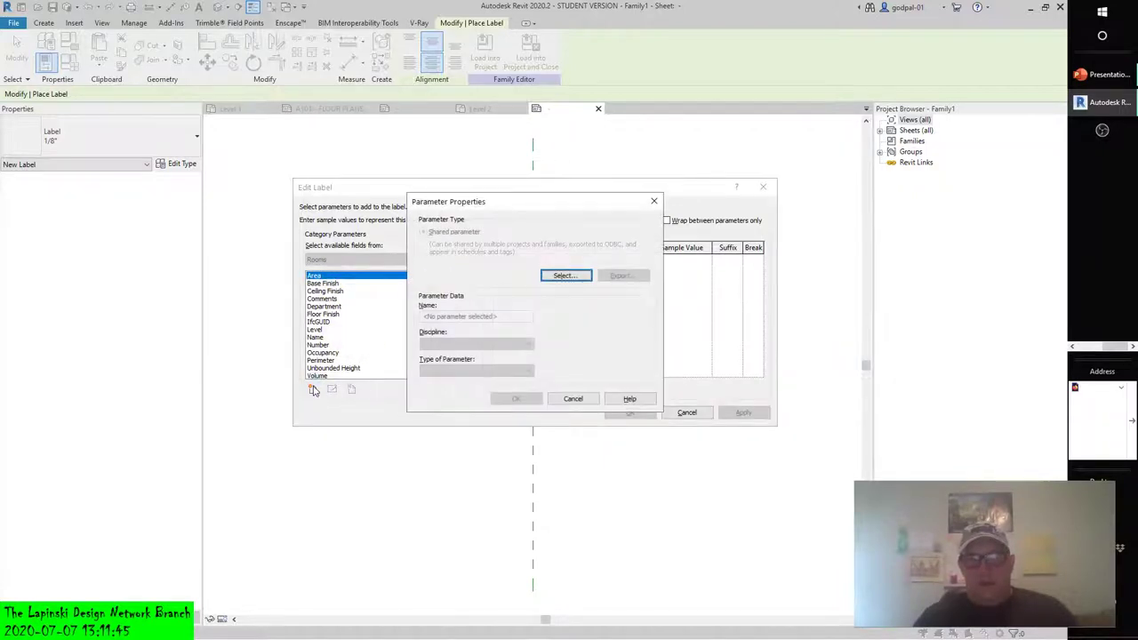
pyautogui.click(564, 276)
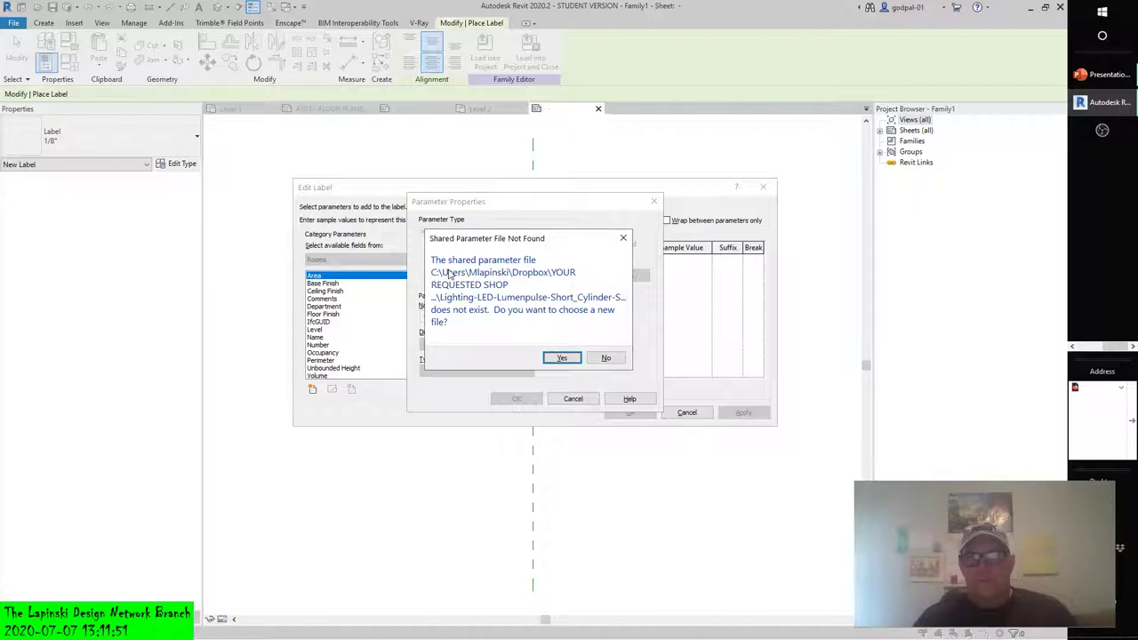
pyautogui.click(605, 357)
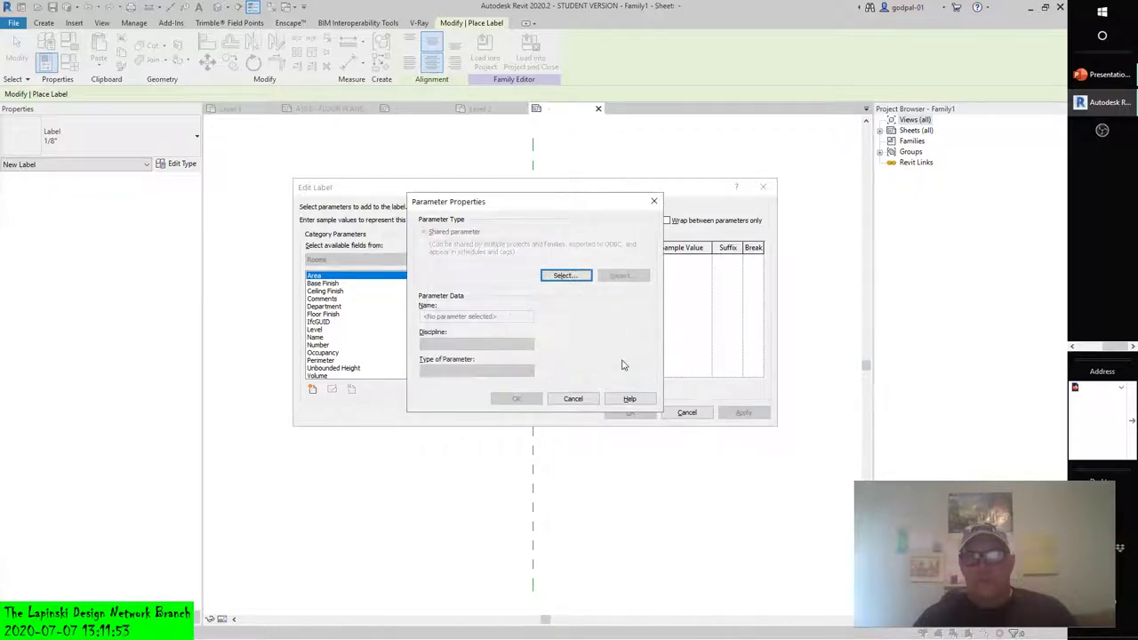
pyautogui.click(587, 399)
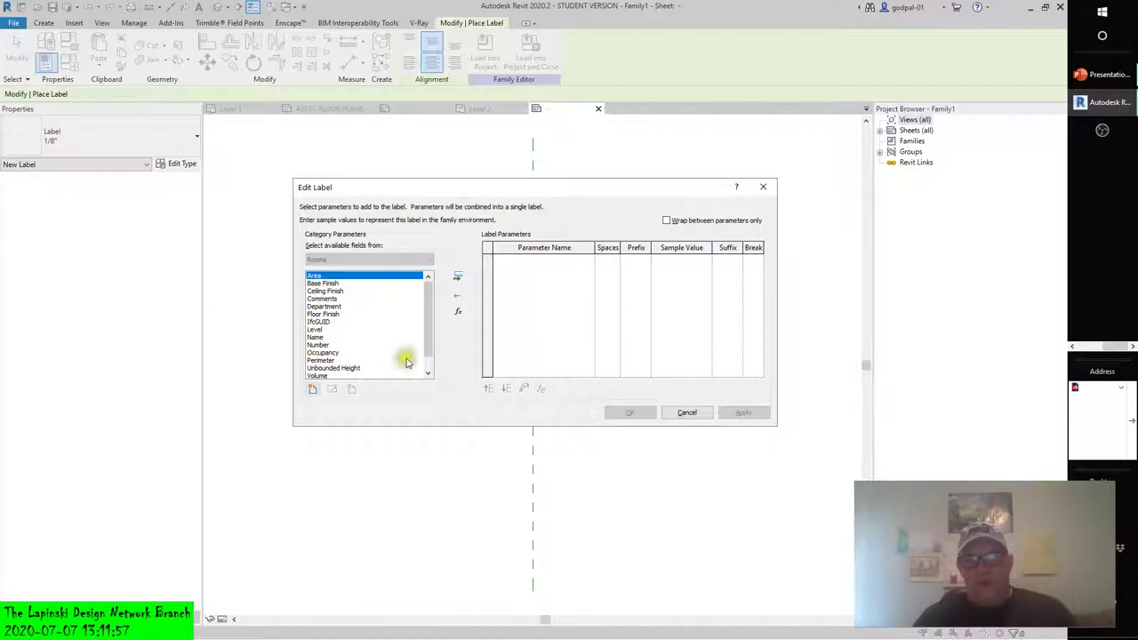
pyautogui.moveTo(427, 323); pyautogui.dragTo(448, 282)
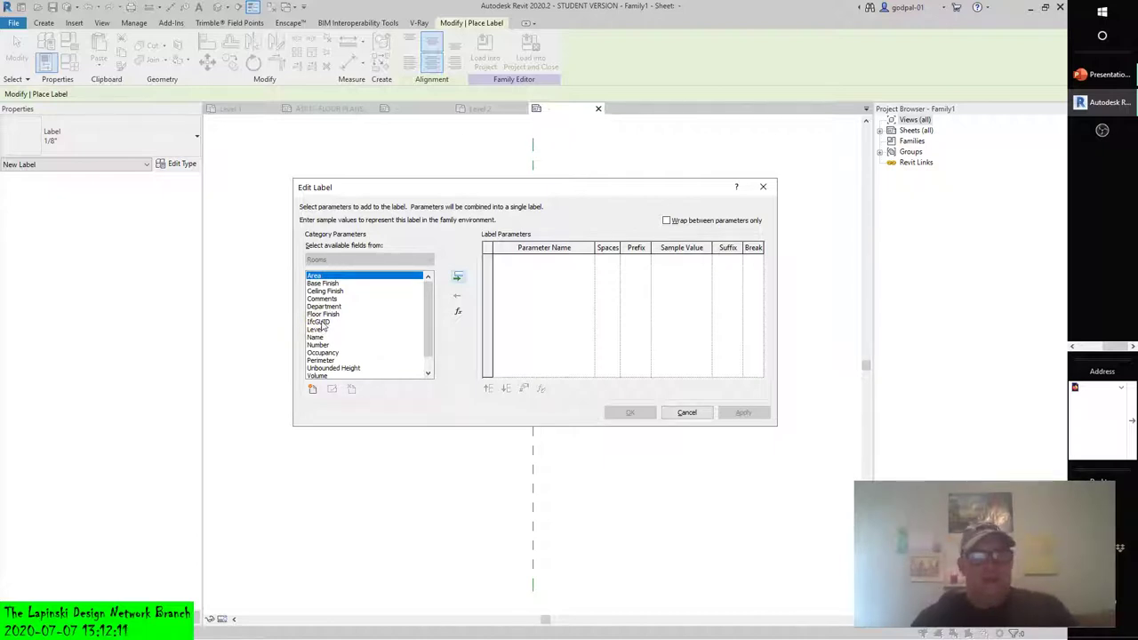
pyautogui.click(428, 375)
pyautogui.click(428, 375)
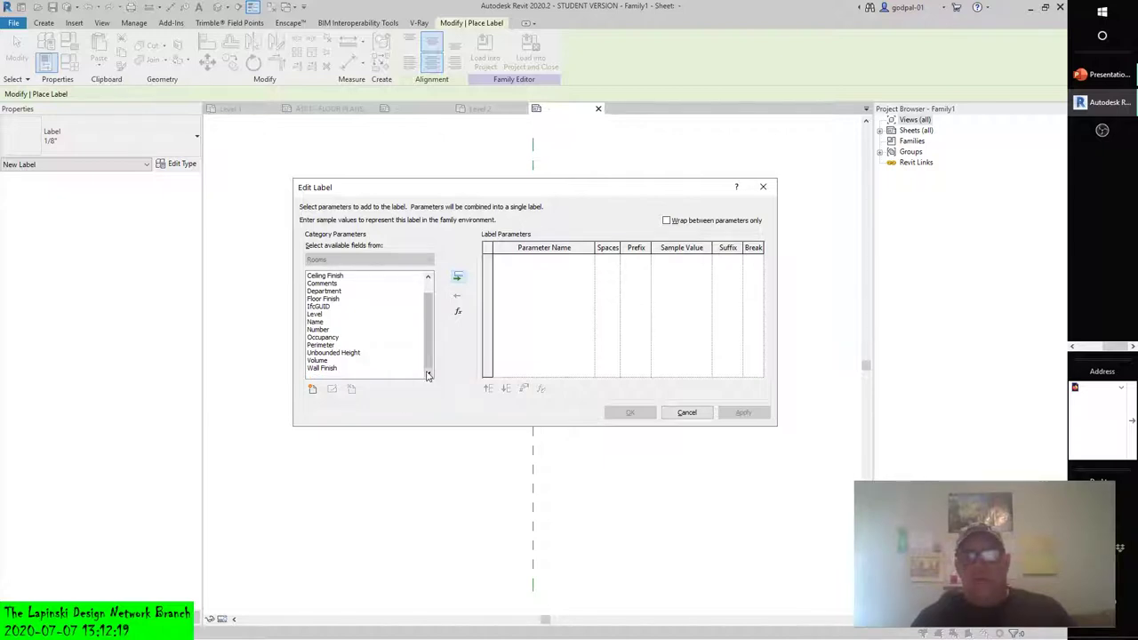
pyautogui.click(313, 390)
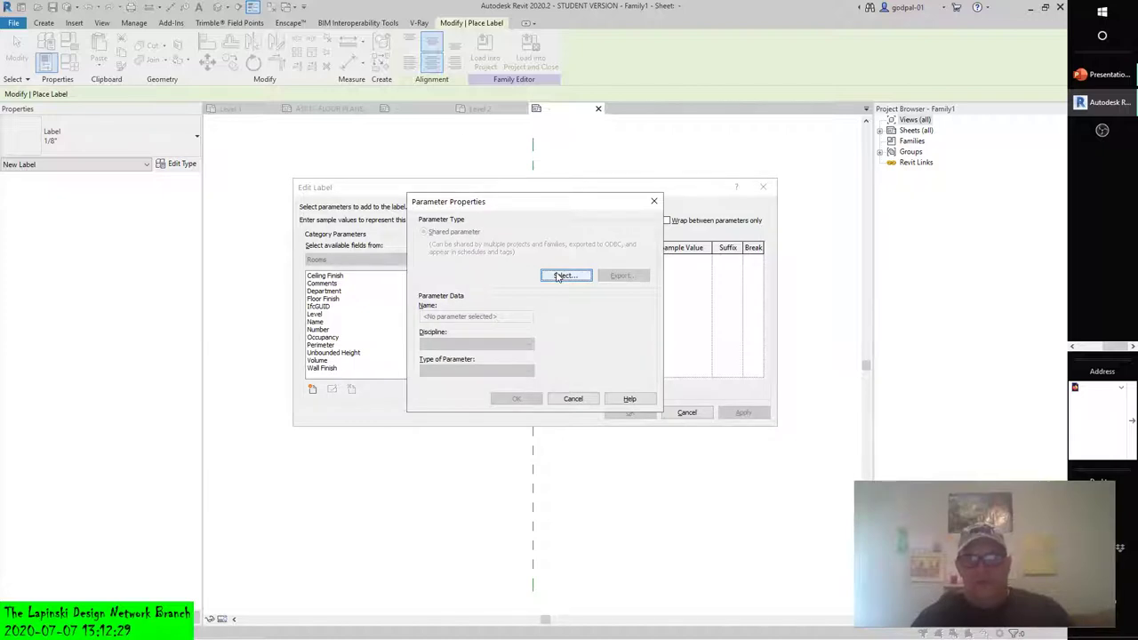
pyautogui.click(558, 277)
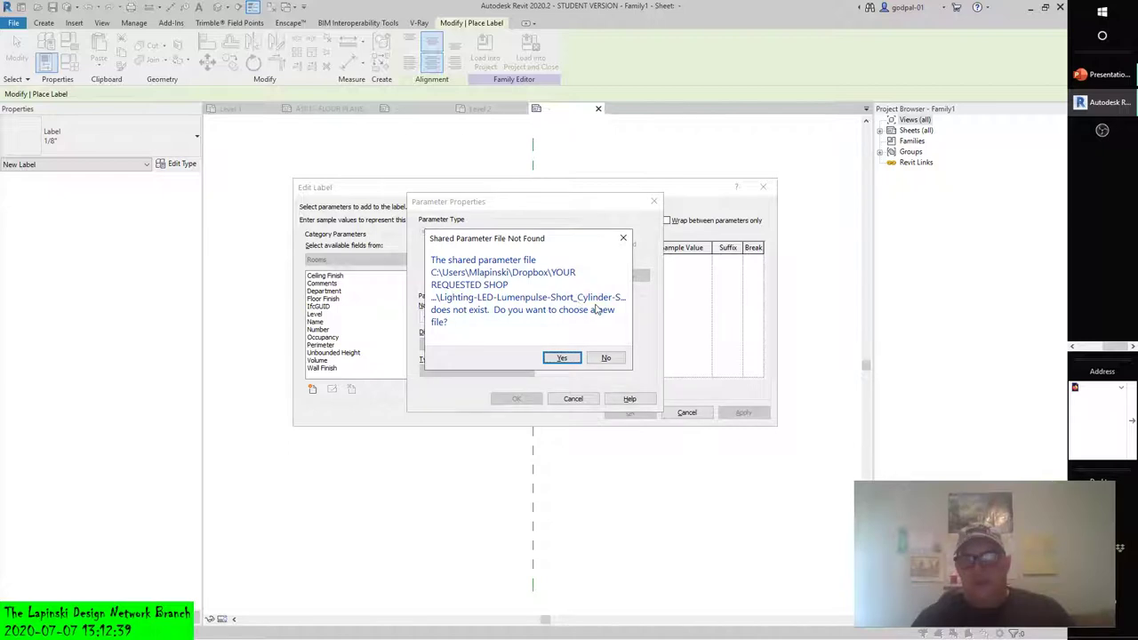
pyautogui.click(555, 358)
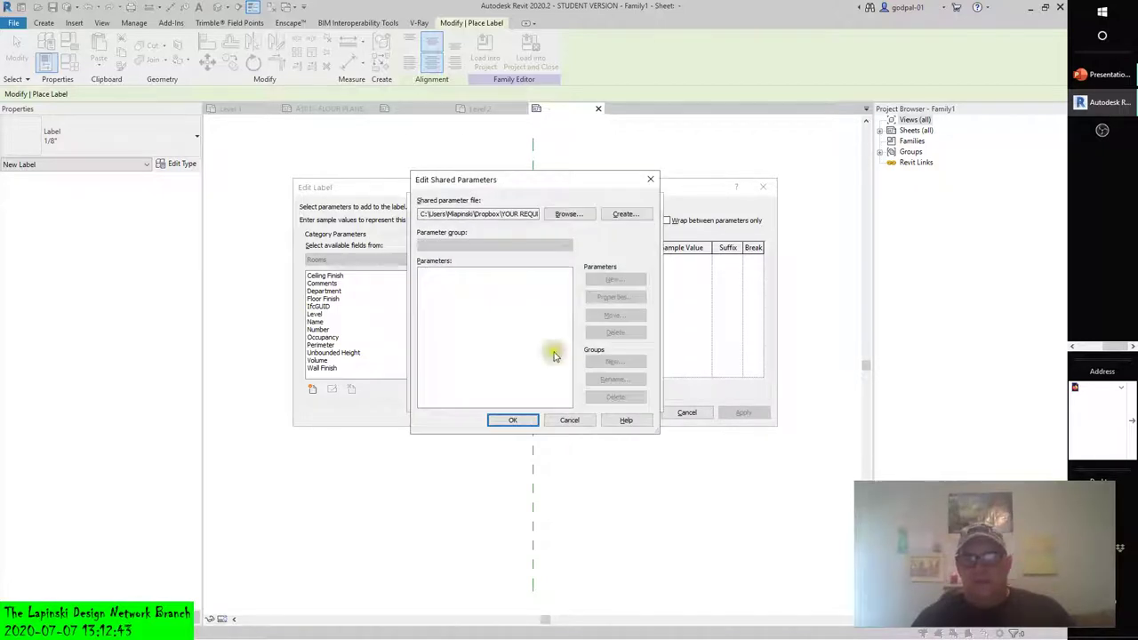
pyautogui.click(566, 215)
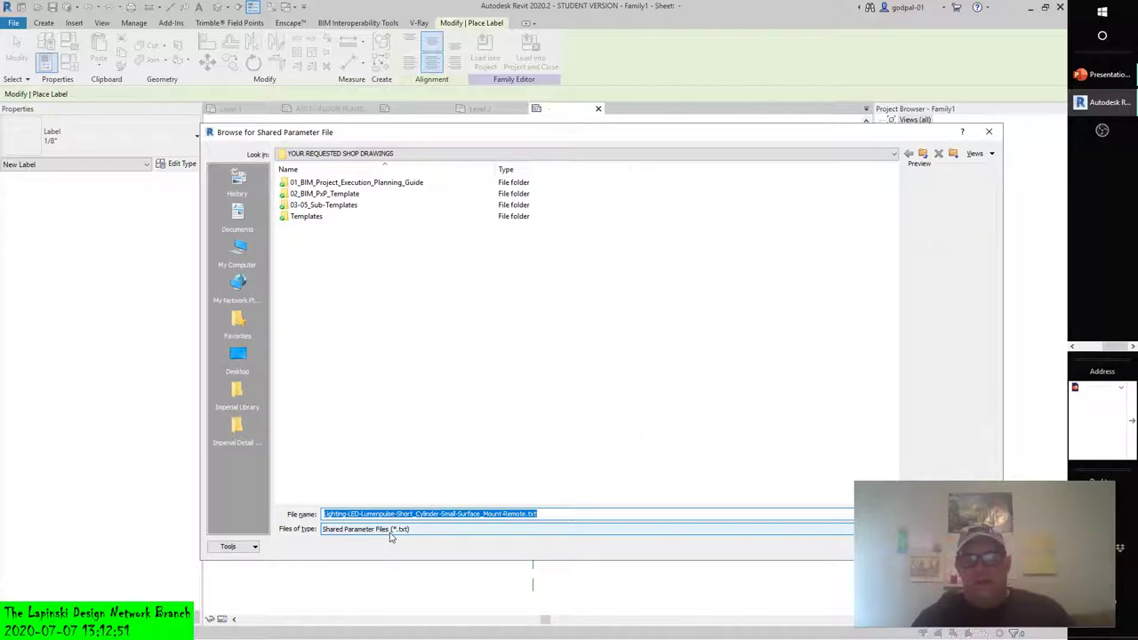
pyautogui.click(391, 530)
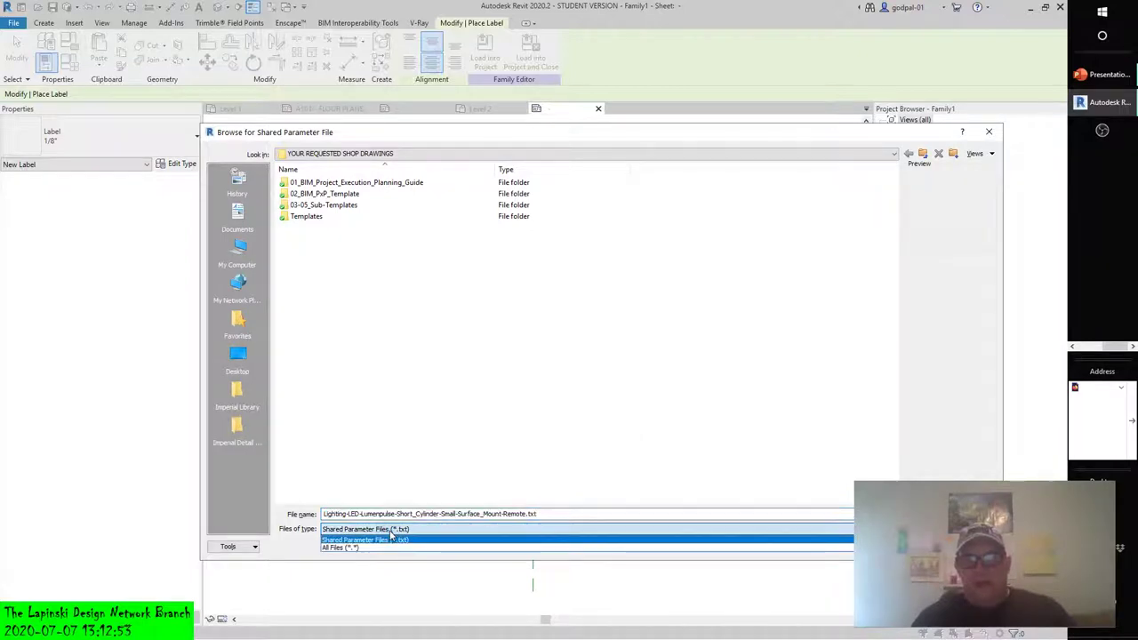
pyautogui.click(391, 537)
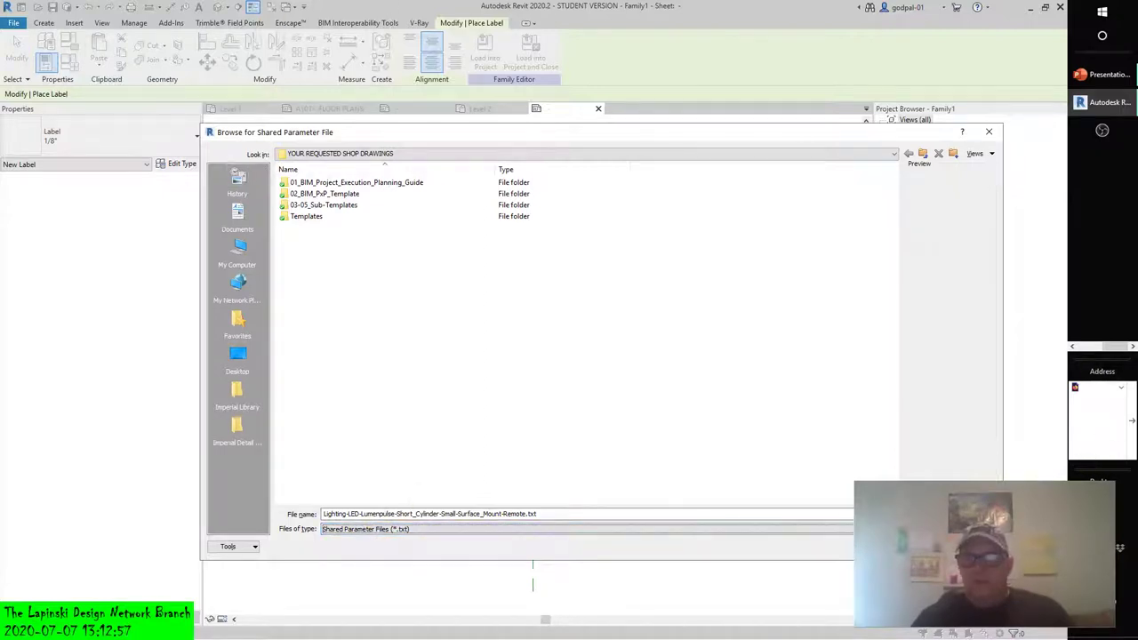
pyautogui.click(968, 530)
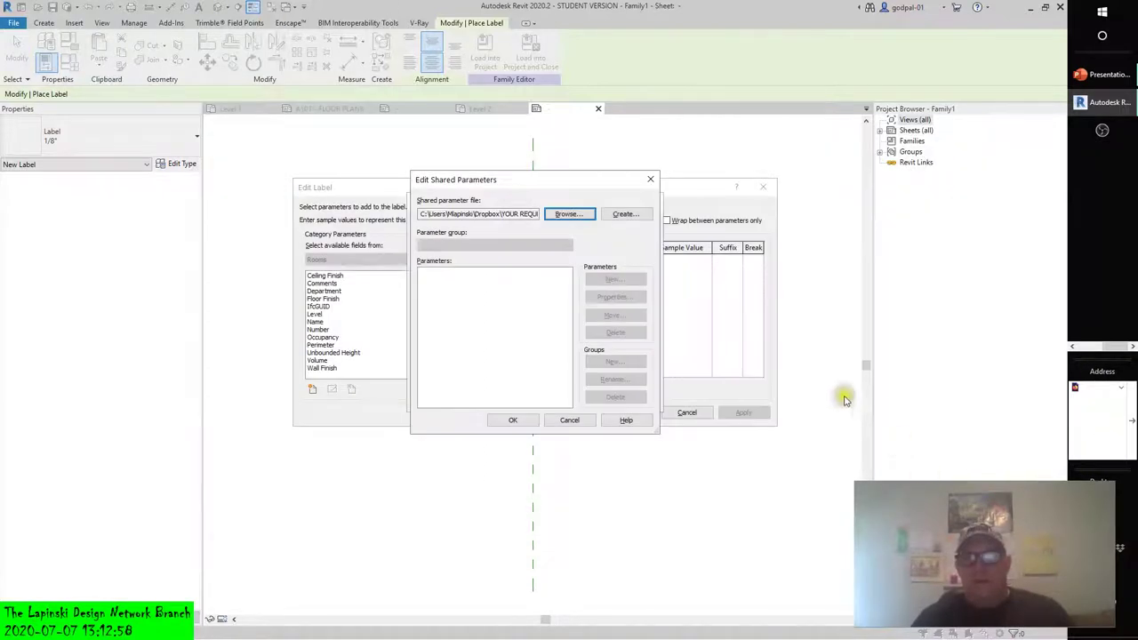
pyautogui.click(569, 420)
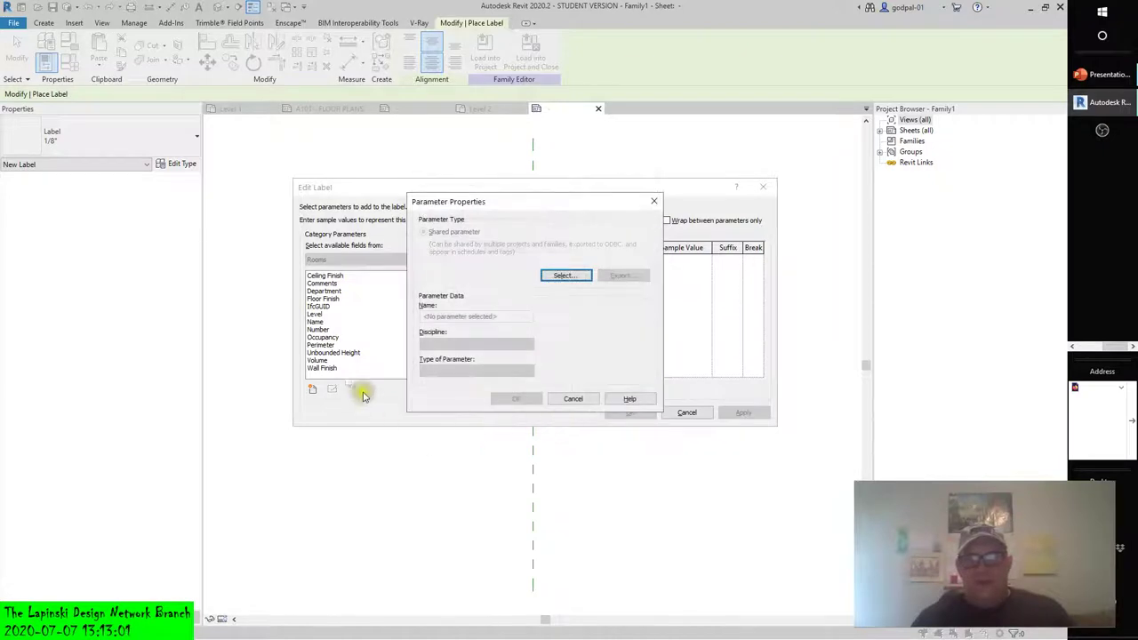
pyautogui.click(576, 400)
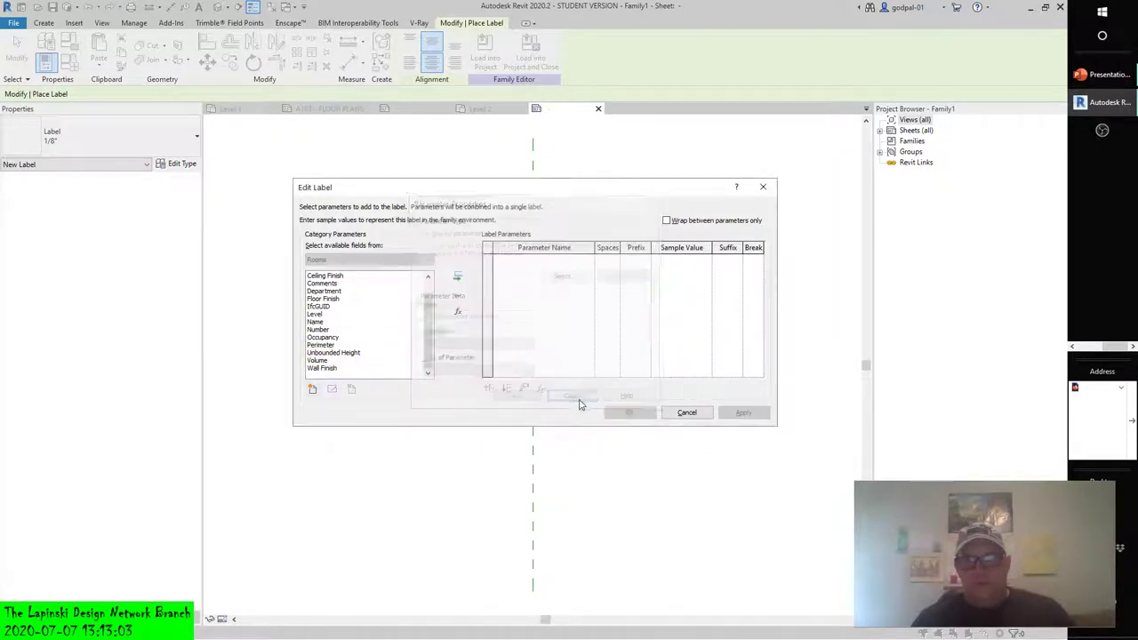
# - Add the Perimeter and Level parameters to the label, enable wrapping between parameters only, and accept the label setup
pyautogui.click(316, 346)
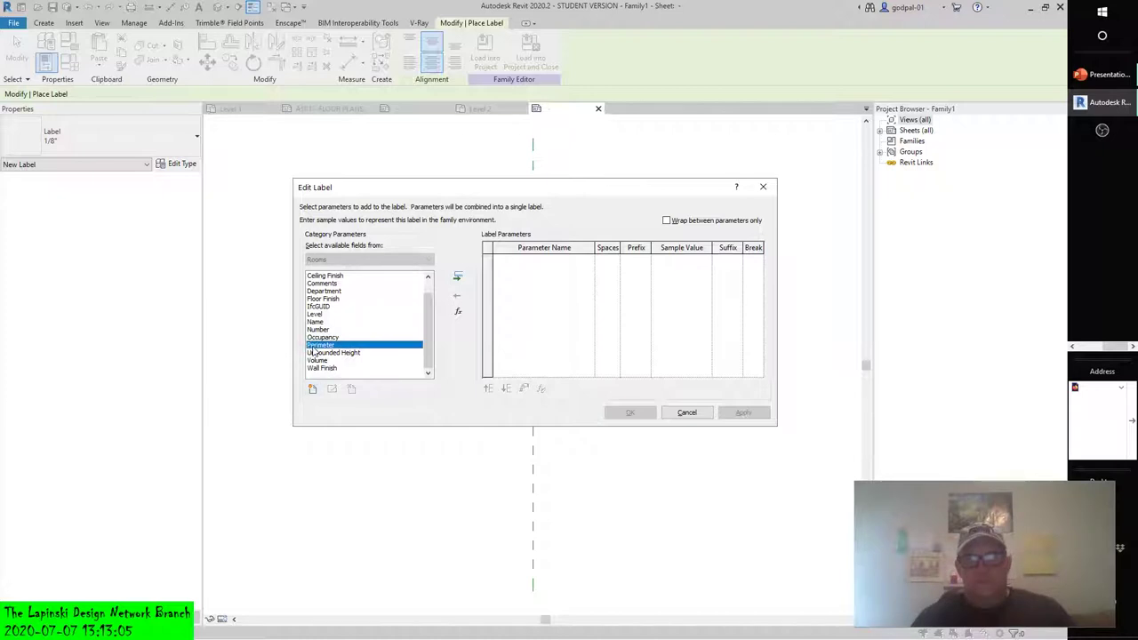
pyautogui.click(458, 277)
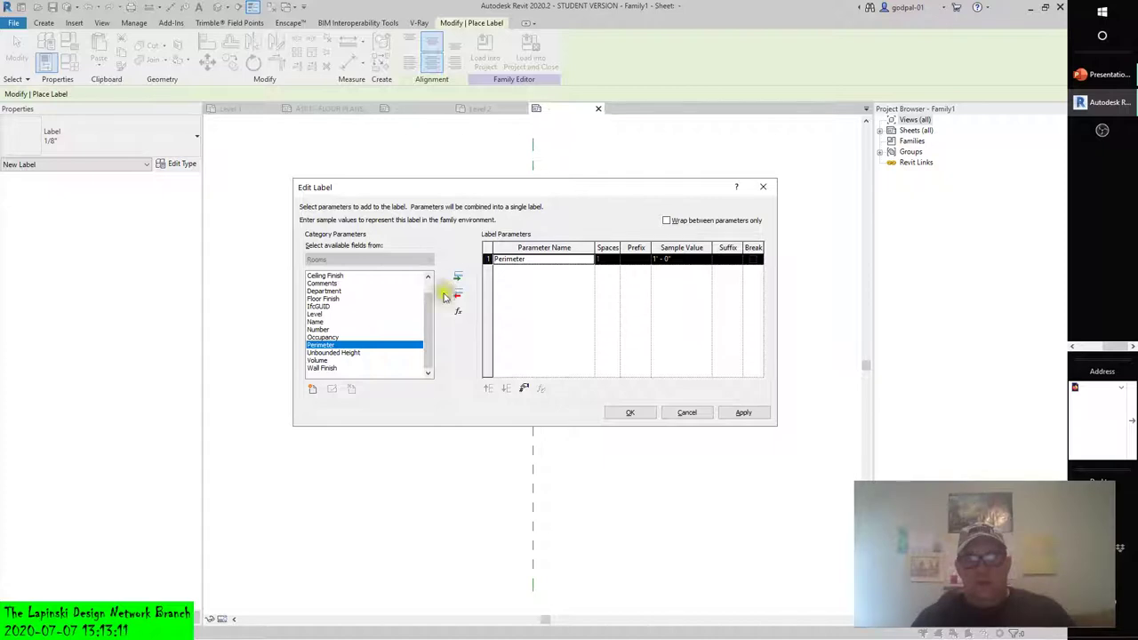
pyautogui.click(316, 315)
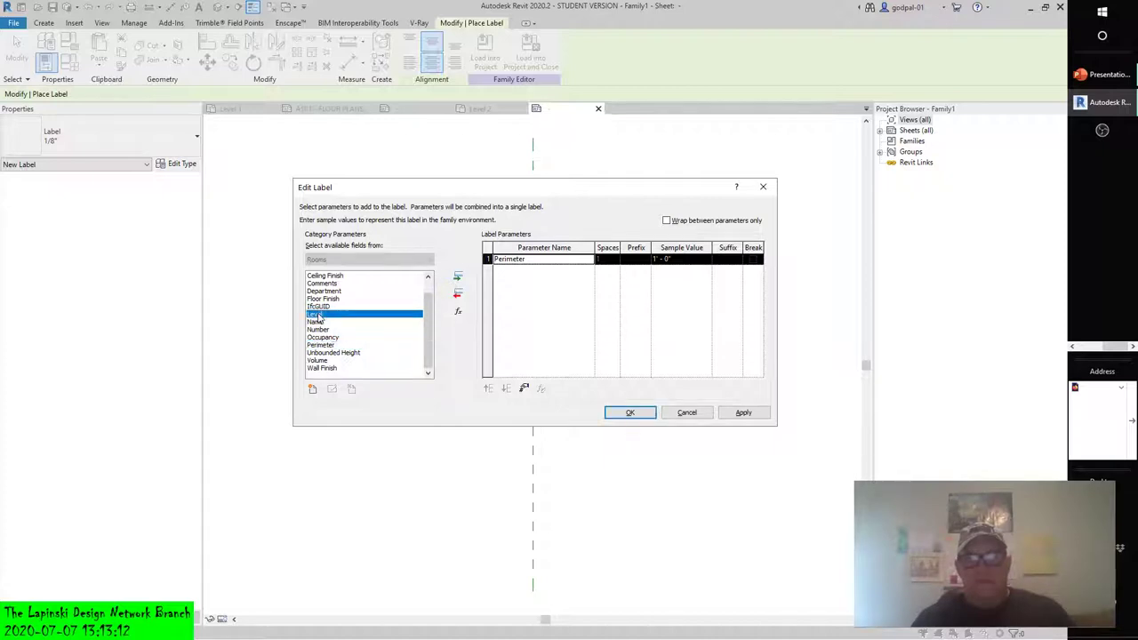
pyautogui.click(459, 279)
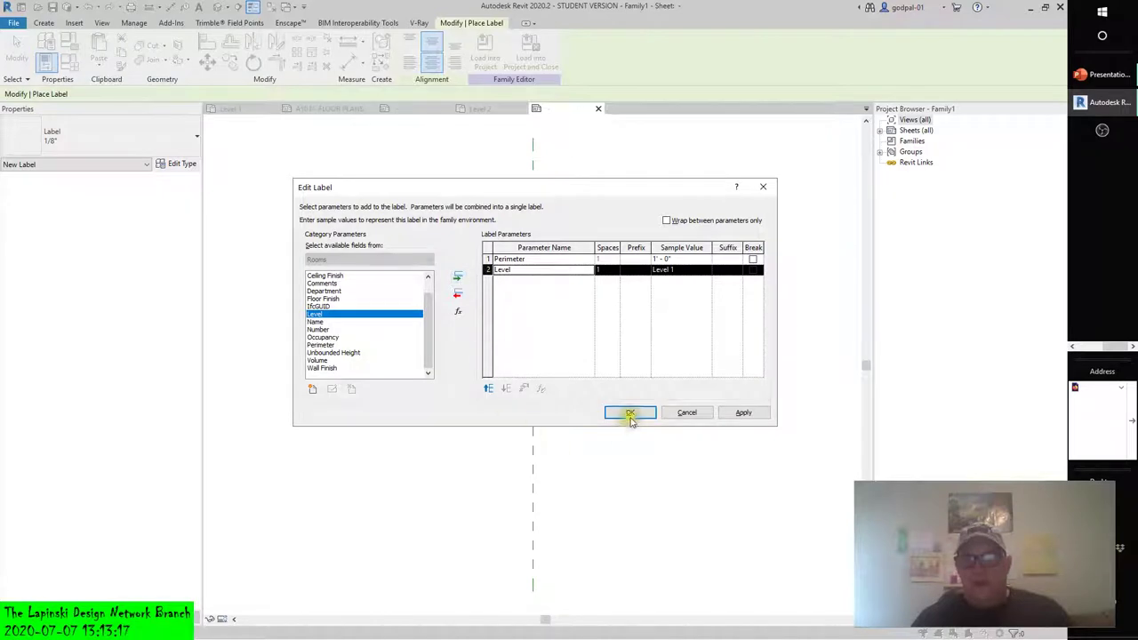
pyautogui.click(668, 222)
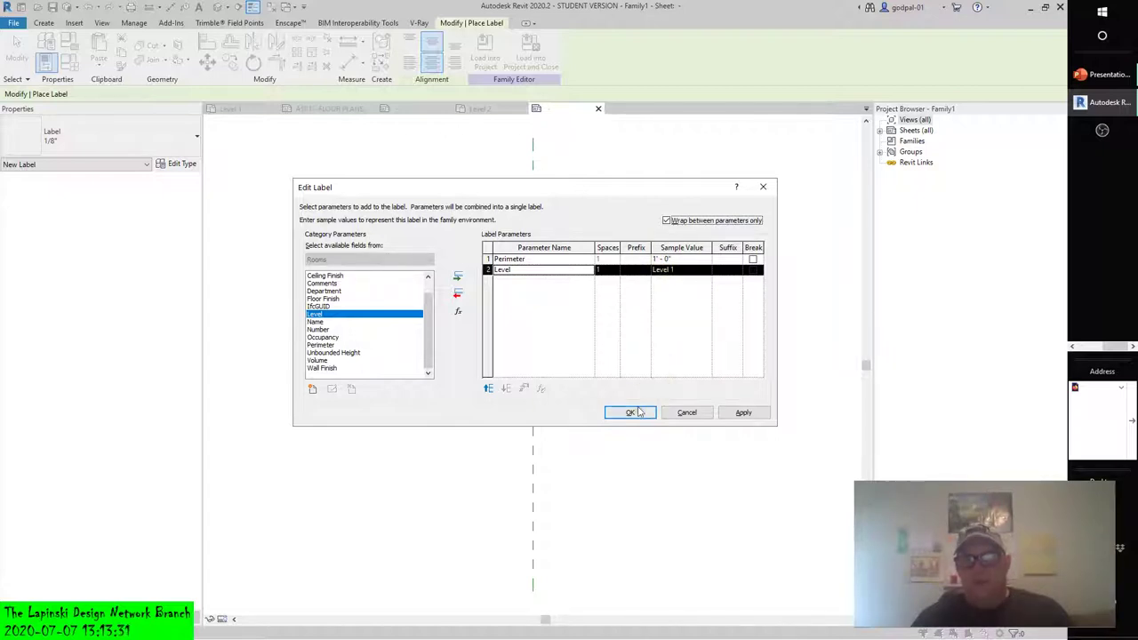
pyautogui.click(735, 410)
pyautogui.click(626, 415)
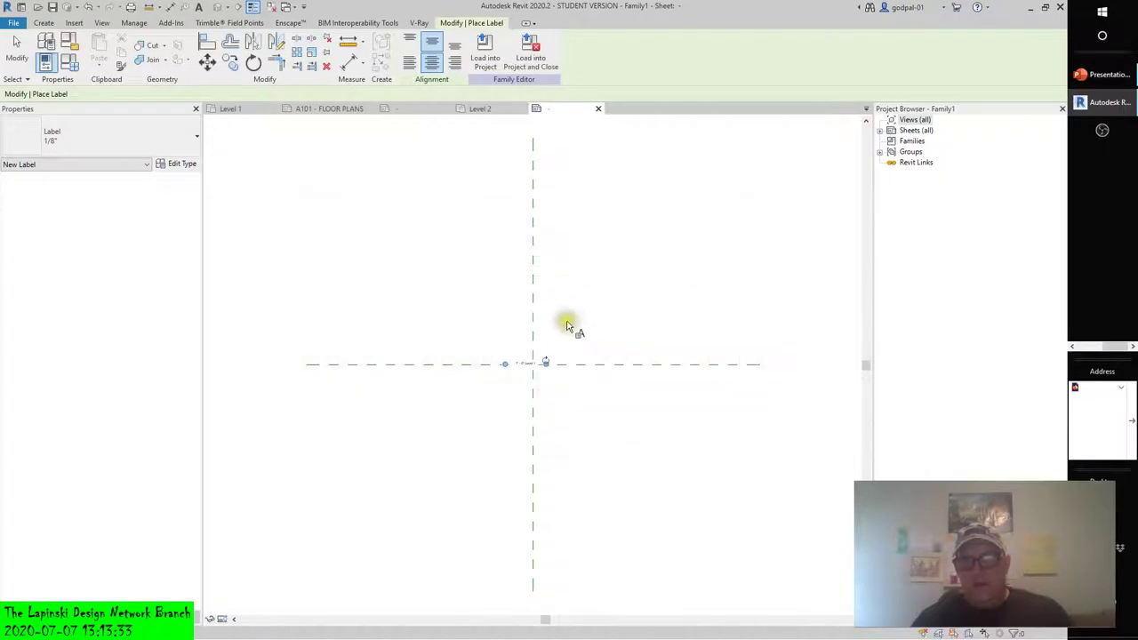
# - Nudge the new label right to centre it on the vertical reference plane, and narrow its box so Level wraps beneath Perimeter
pyautogui.click(530, 369)
pyautogui.scroll(3, 531, 397)
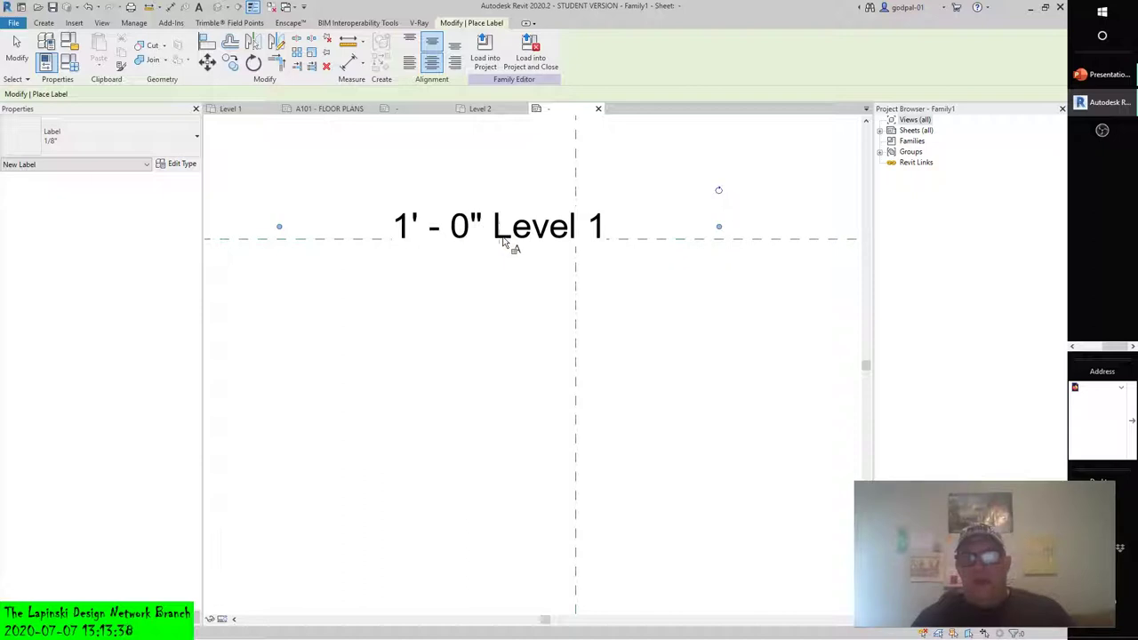
pyautogui.click(16, 50)
pyautogui.click(408, 222)
pyautogui.click(507, 230)
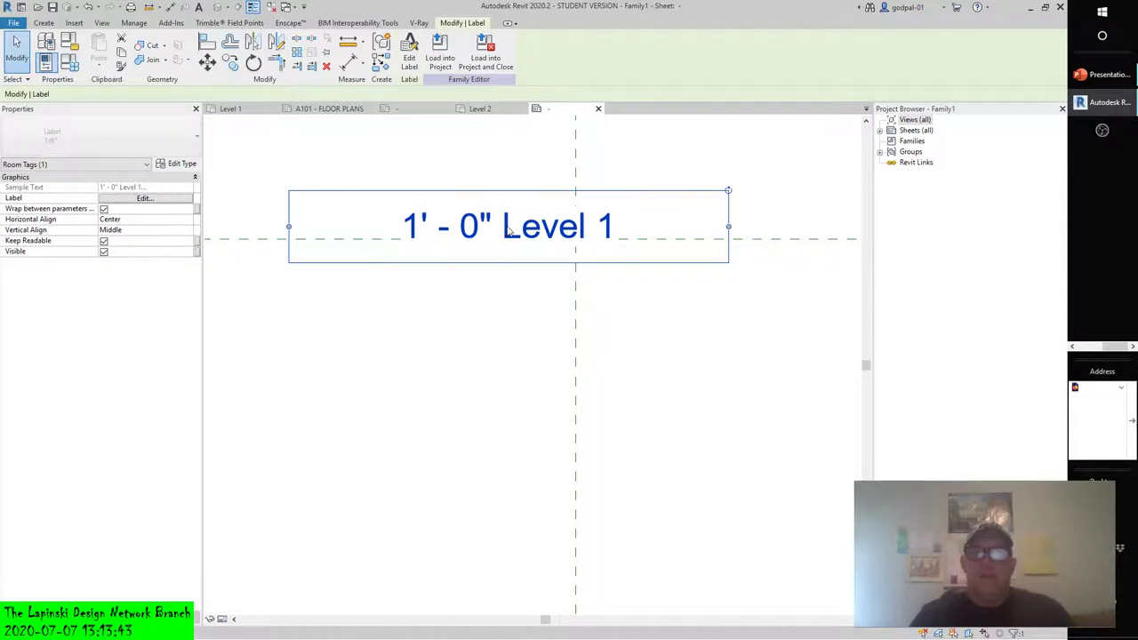
pyautogui.press('Right')
pyautogui.press('Right')
pyautogui.press('Right')
pyautogui.press('Right')
pyautogui.press('Right')
pyautogui.press('Right')
pyautogui.press('Right')
pyautogui.press('Right')
pyautogui.press('Right')
pyautogui.press('Right')
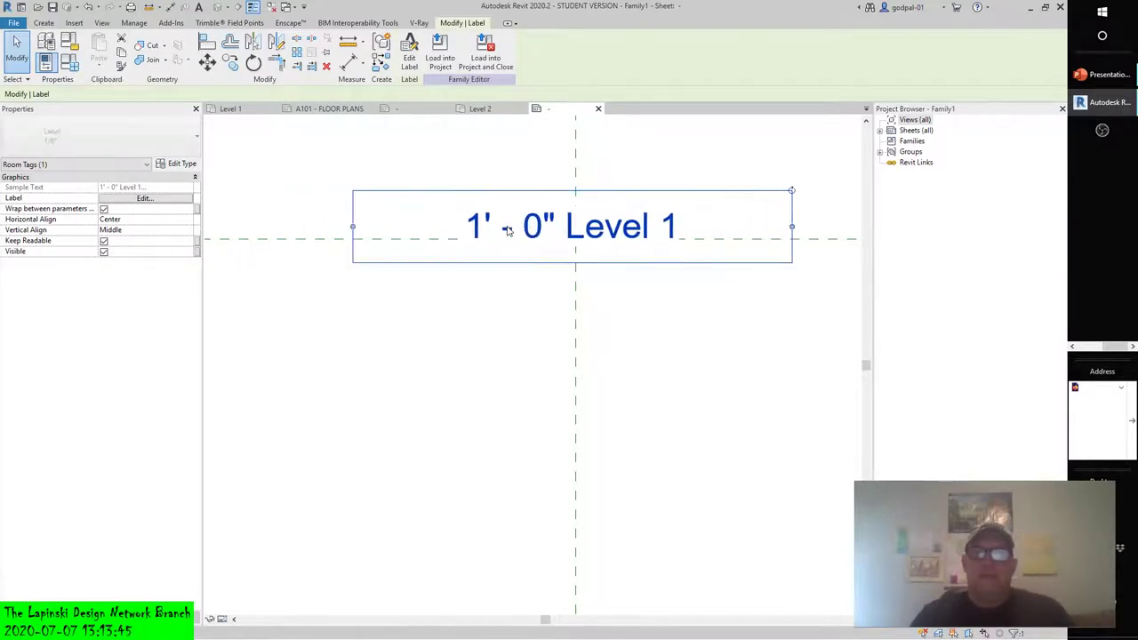
pyautogui.press('Right')
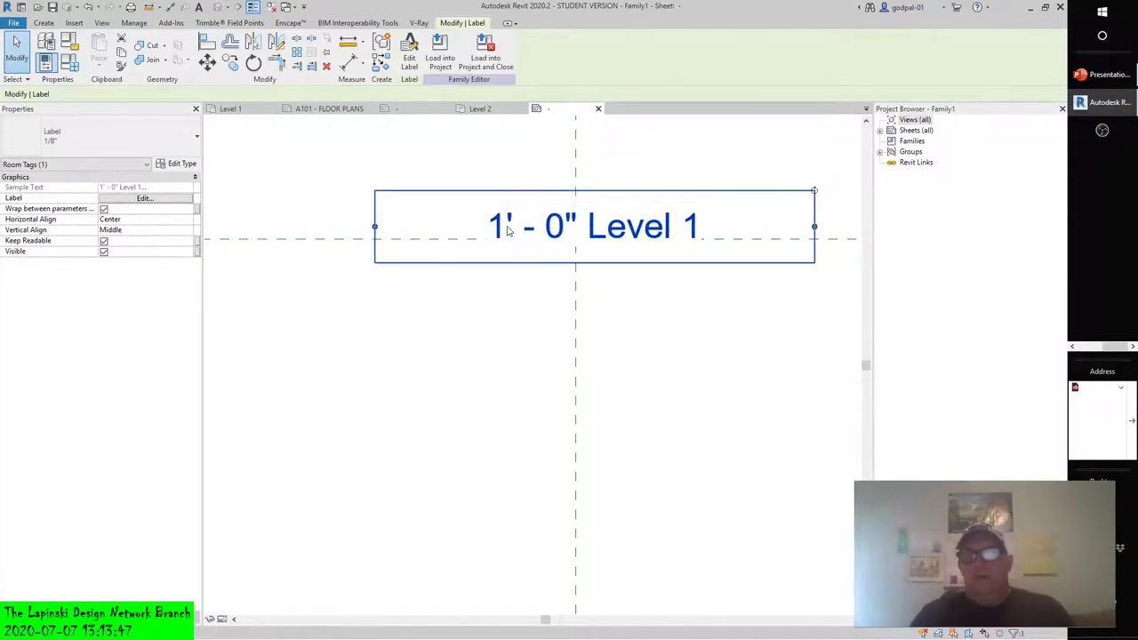
pyautogui.press('Right')
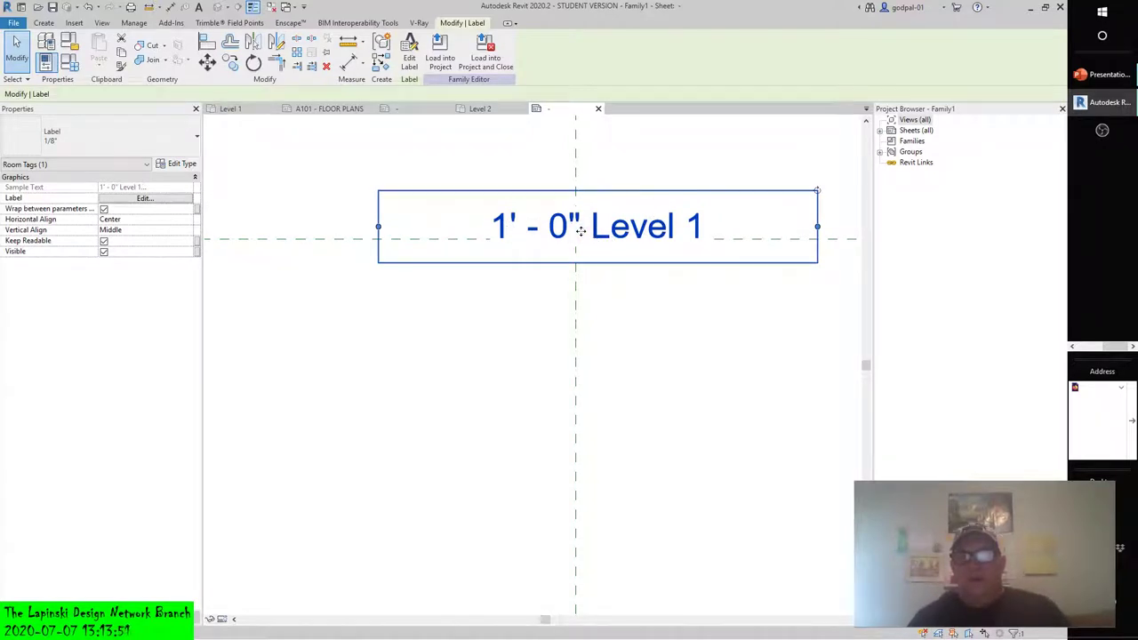
pyautogui.click(818, 228)
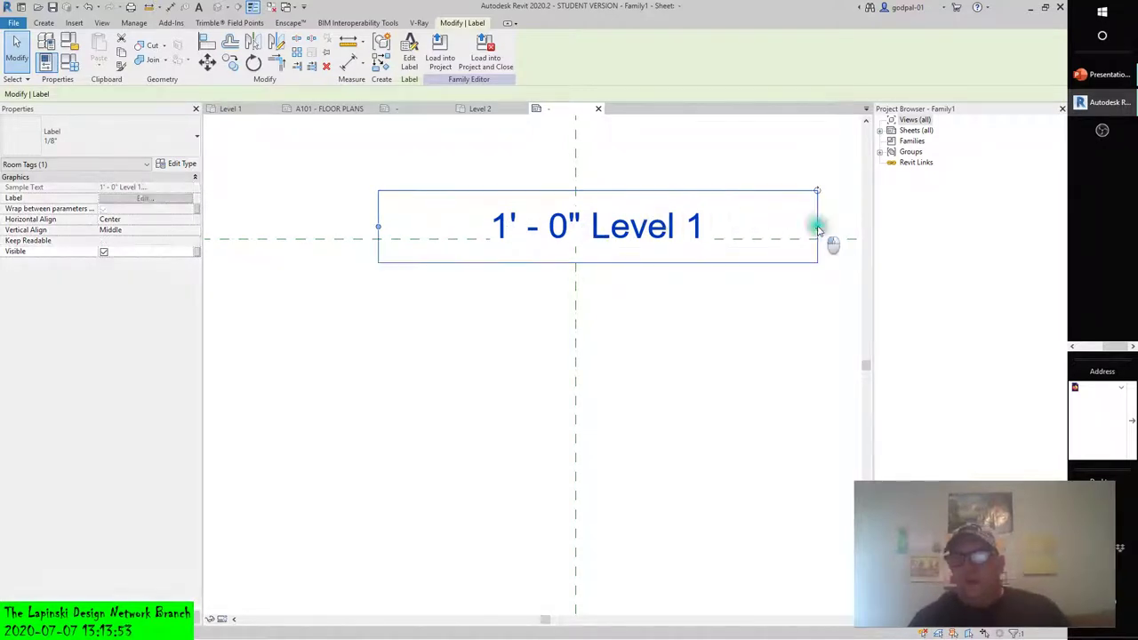
pyautogui.moveTo(818, 228); pyautogui.dragTo(670, 230)
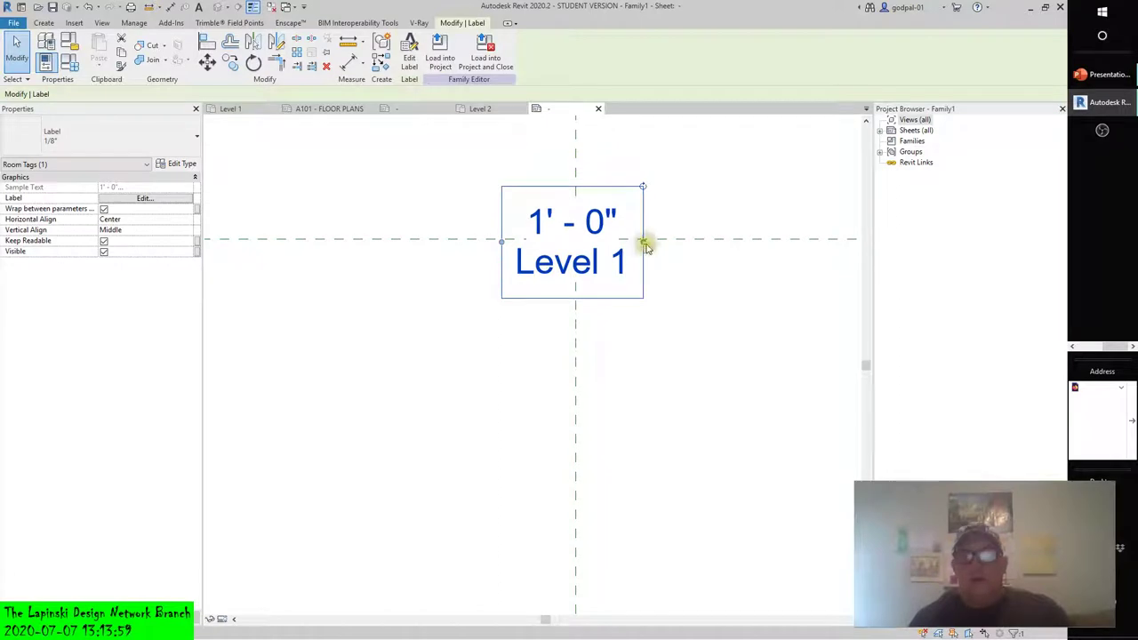
# - Load the room tag family into c18-Sample-Building-Start.rvt and close it, saving it as Family1 in the YOUR REQUESTED SHOP DRAWINGS folder
pyautogui.click(480, 64)
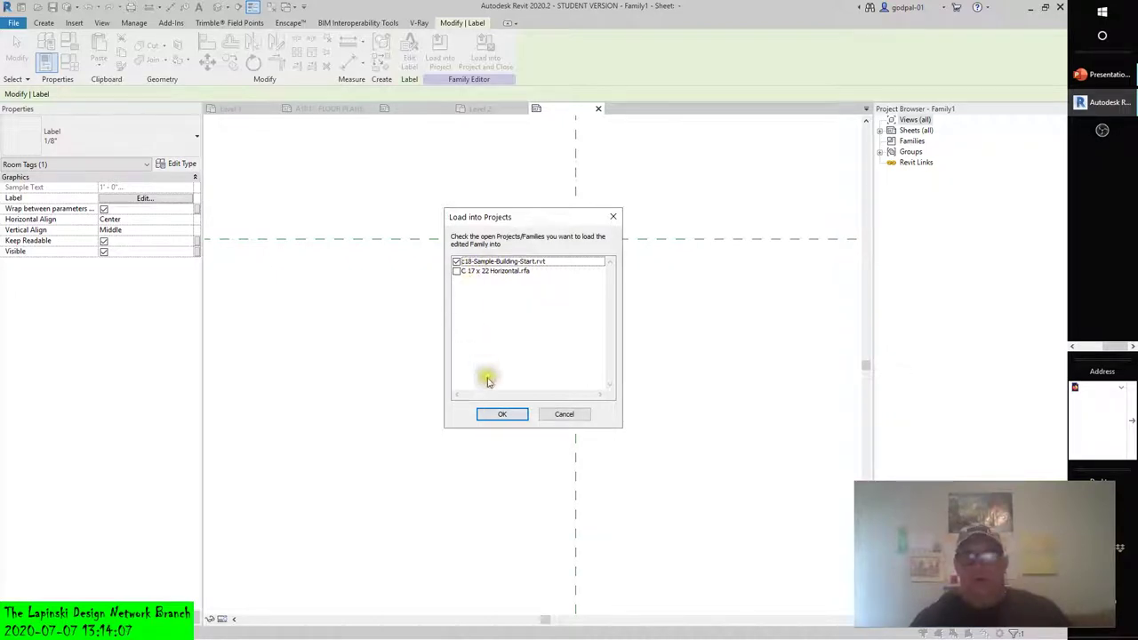
pyautogui.click(508, 416)
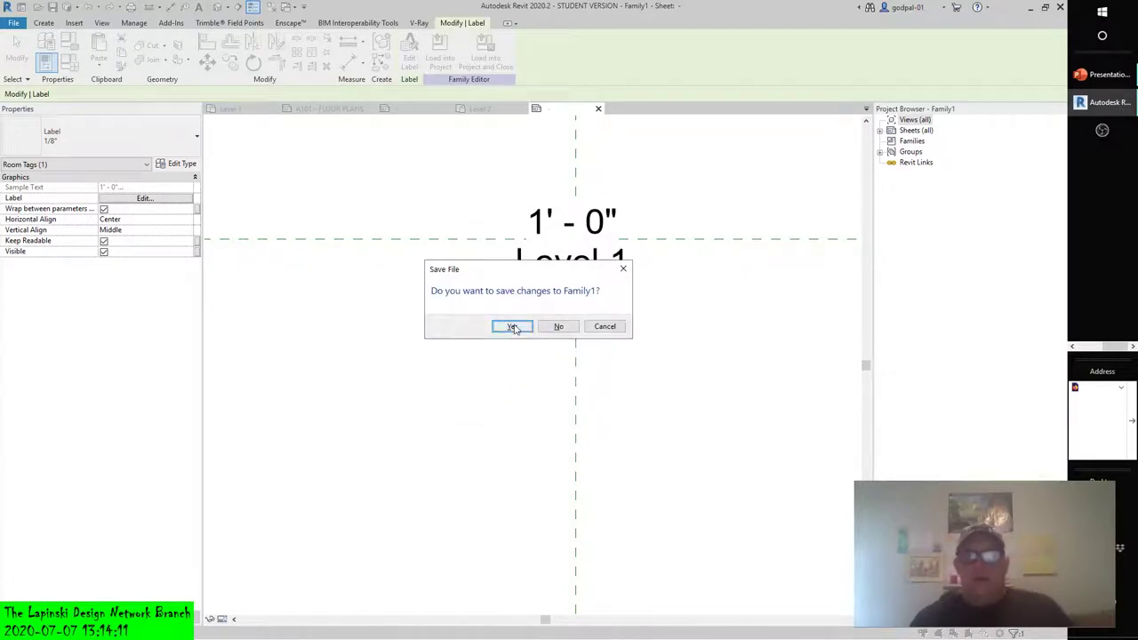
pyautogui.click(513, 327)
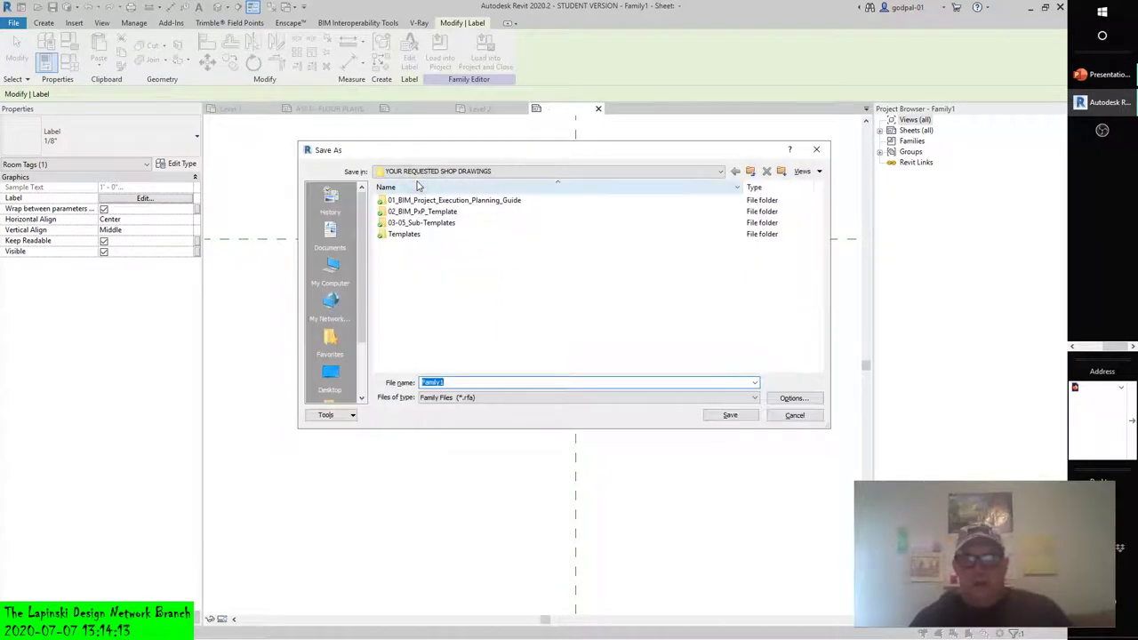
pyautogui.click(729, 415)
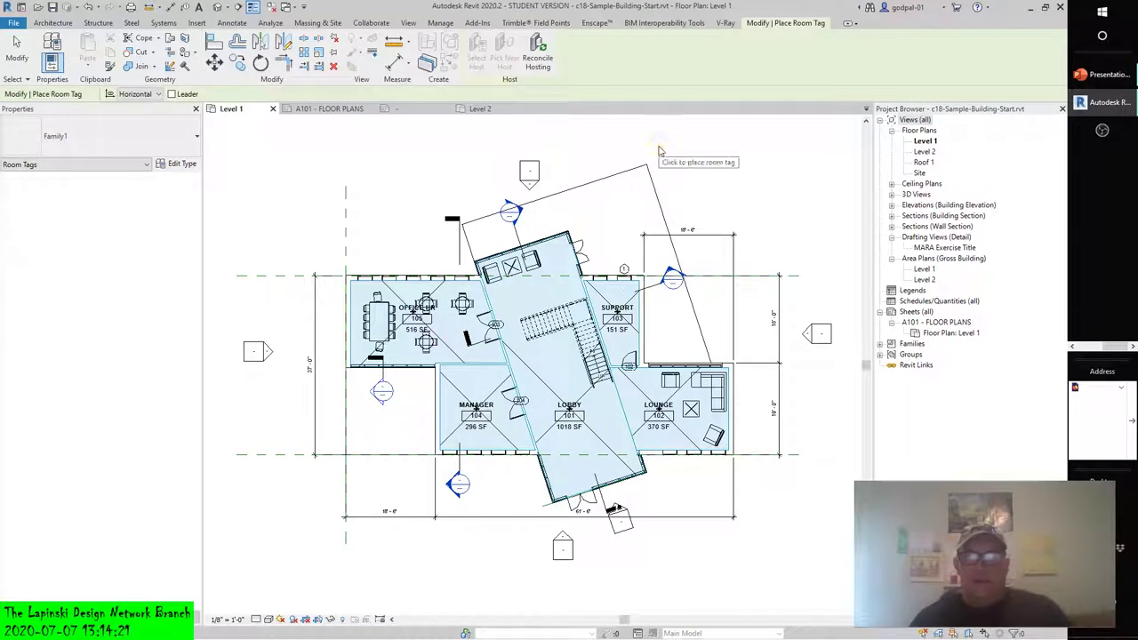
# - Dismiss the save reminder without saving and return to the Level 2 floor plan of the sample building project
pyautogui.click(412, 109)
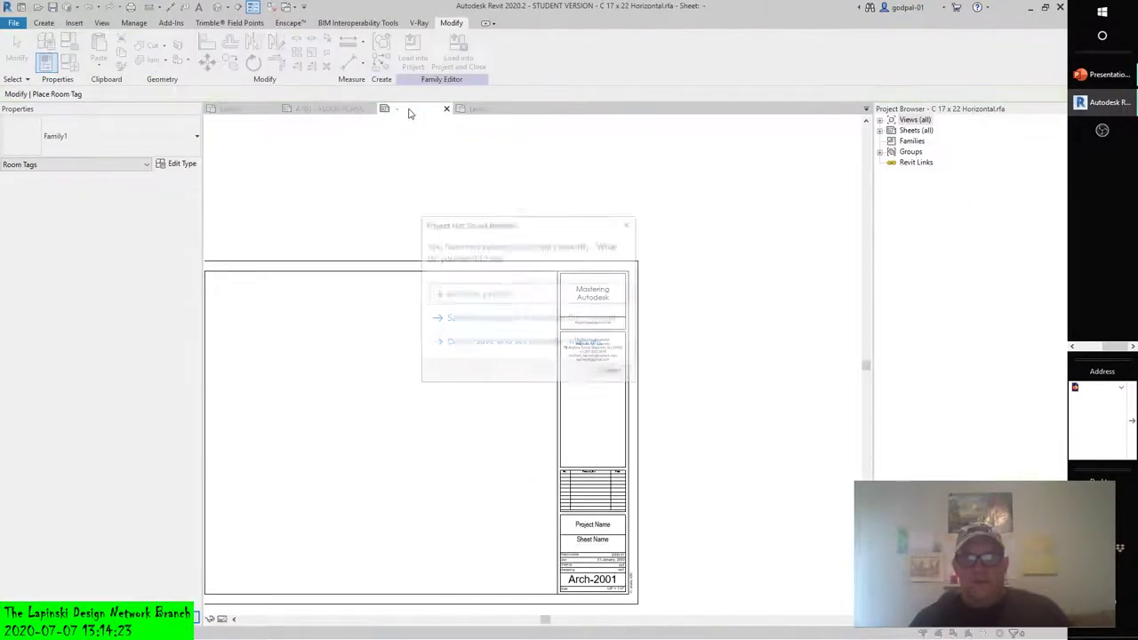
pyautogui.click(608, 371)
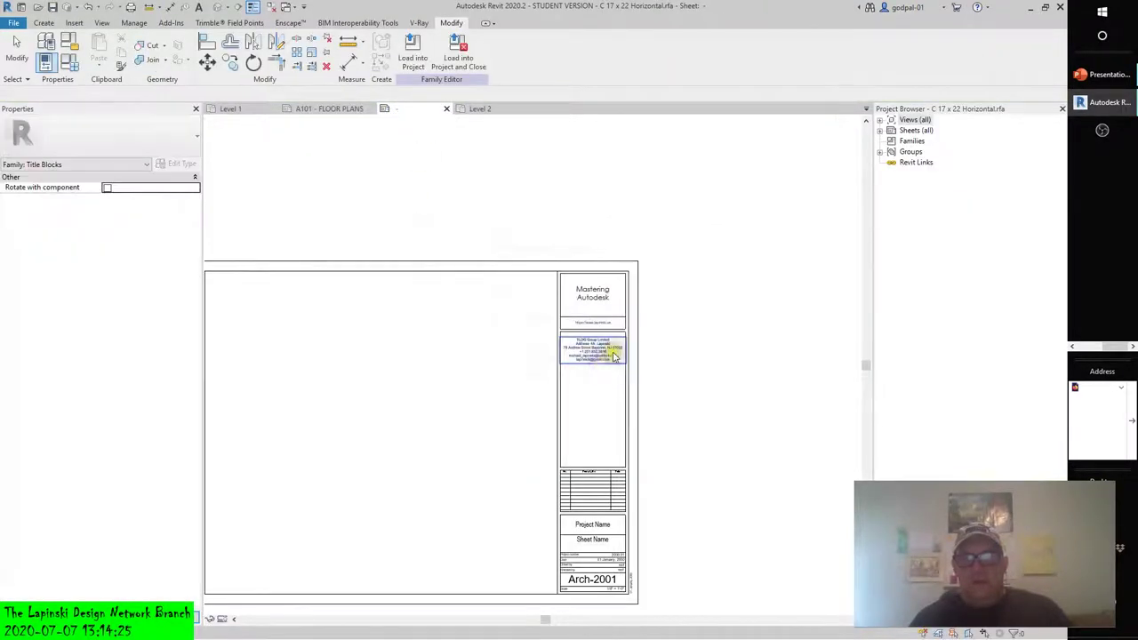
pyautogui.click(413, 55)
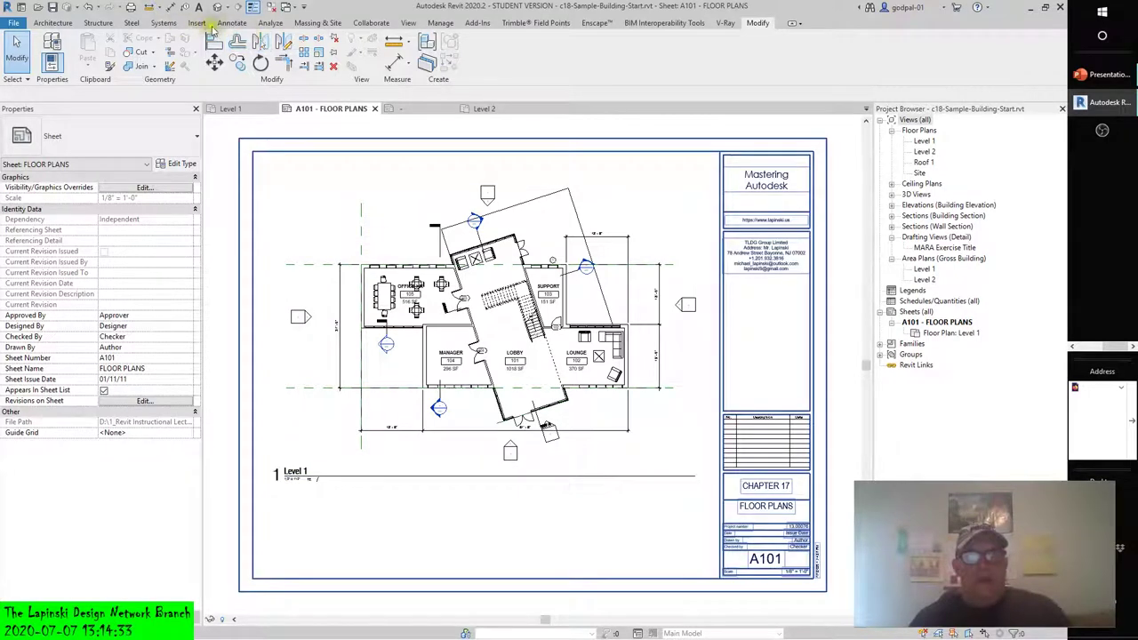
pyautogui.click(231, 22)
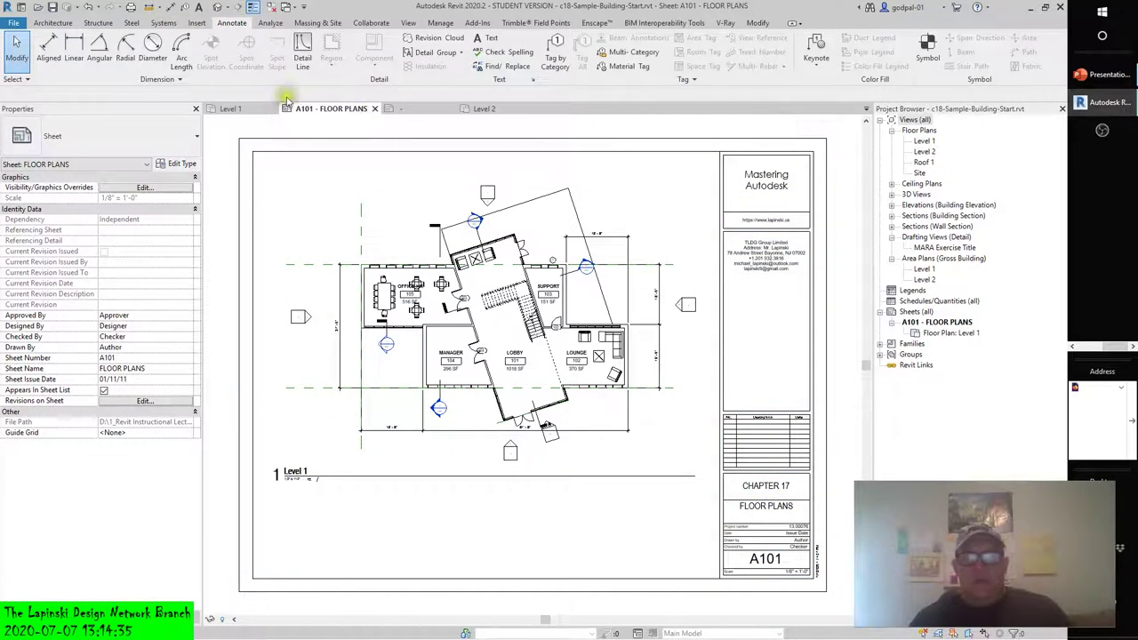
pyautogui.click(227, 109)
pyautogui.click(478, 109)
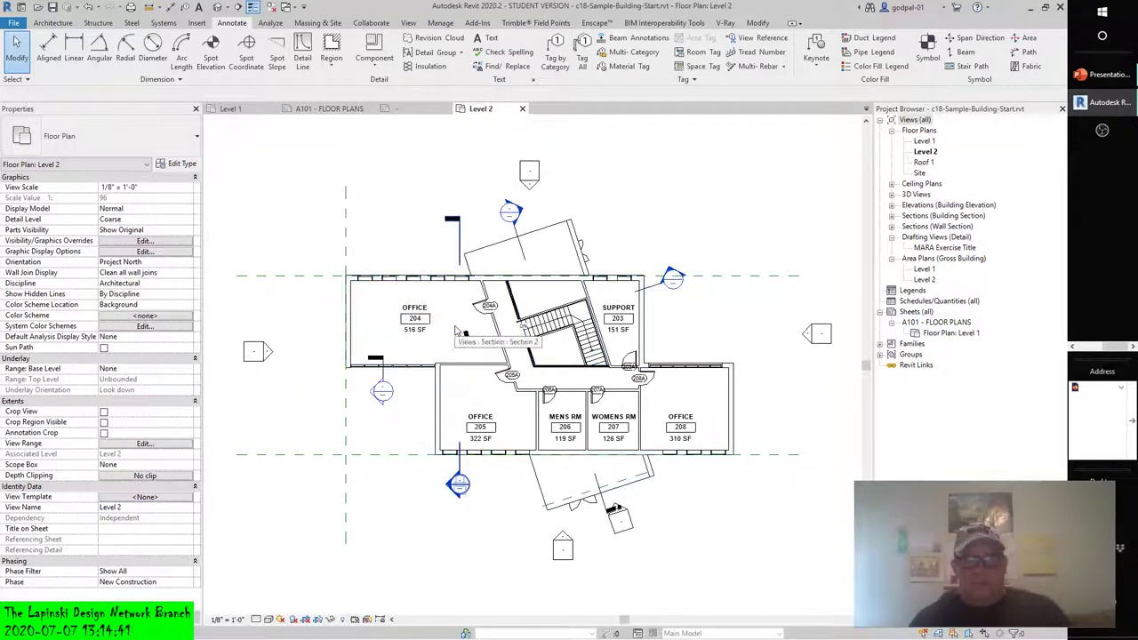
pyautogui.scroll(4, 457, 320)
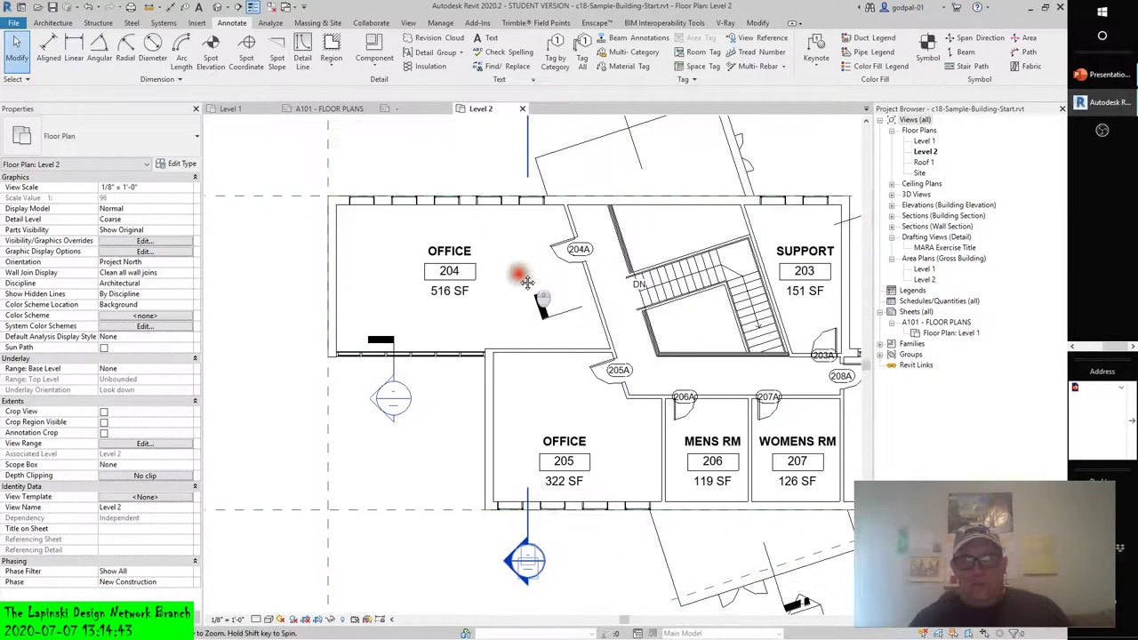
pyautogui.moveTo(512, 284); pyautogui.dragTo(488, 279, button='middle')
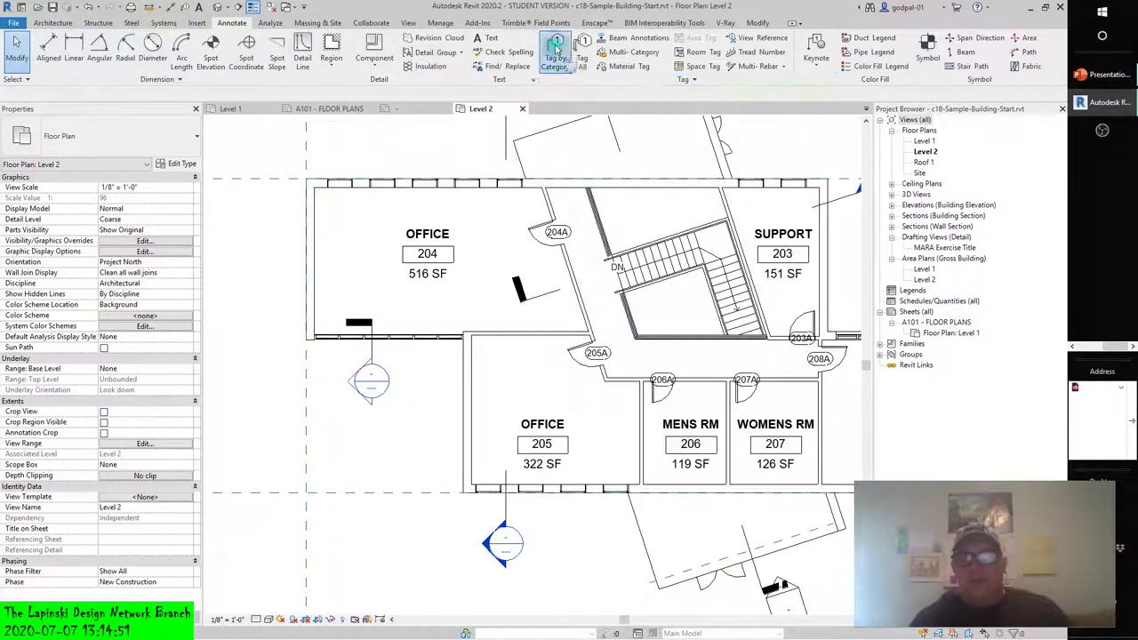
# - Open the loaded tags and symbols list for tagging by category, and filter it to Architecture only
pyautogui.click(557, 49)
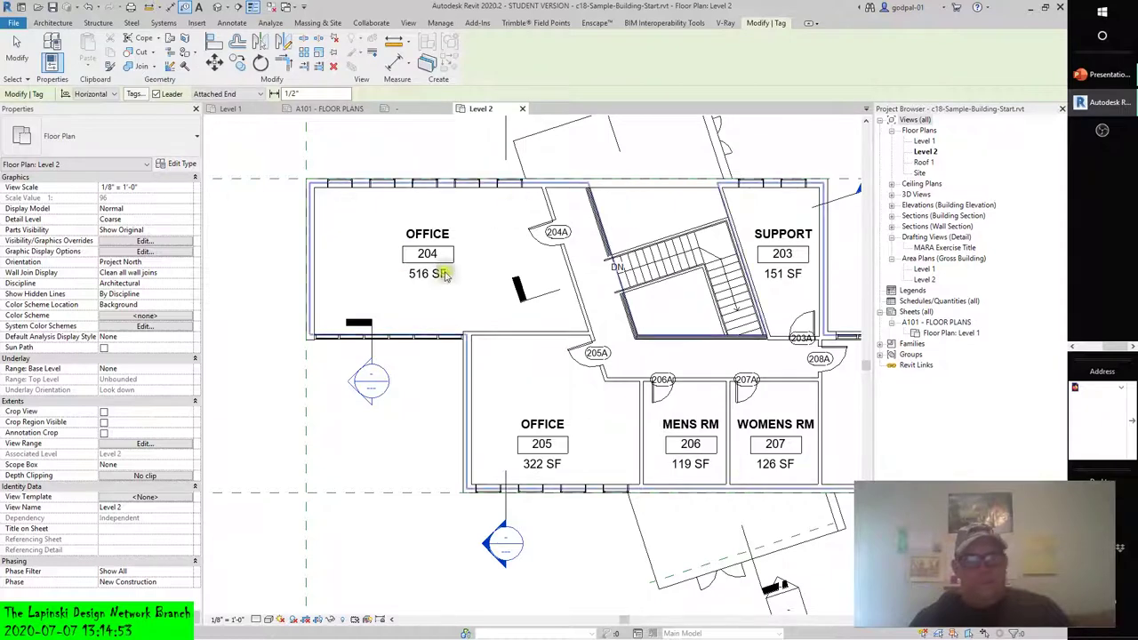
pyautogui.click(133, 94)
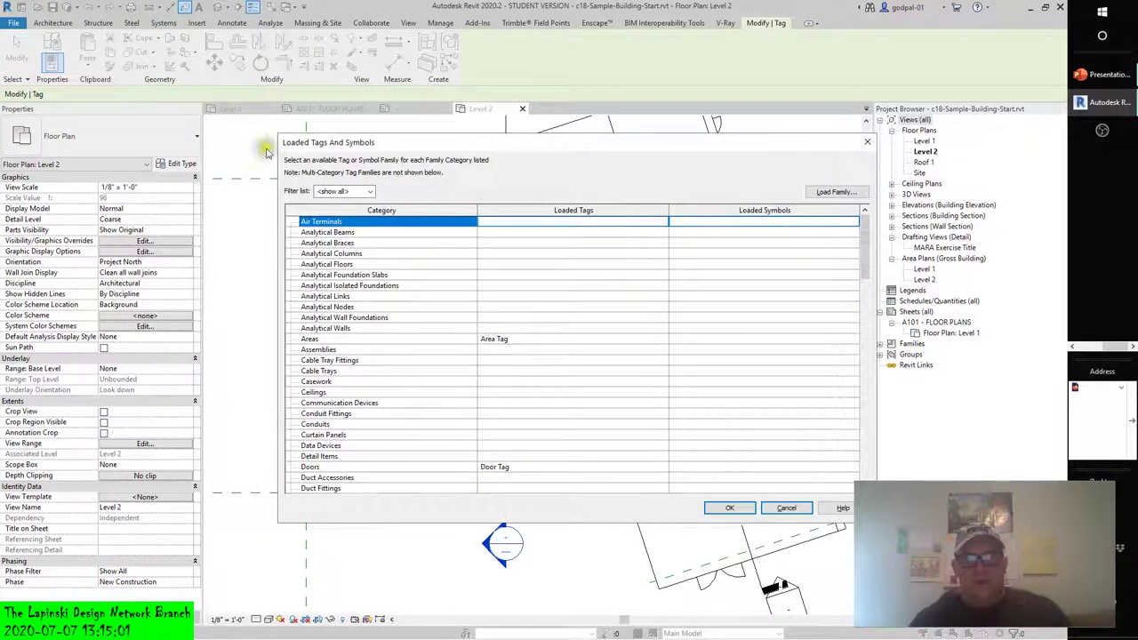
pyautogui.click(368, 192)
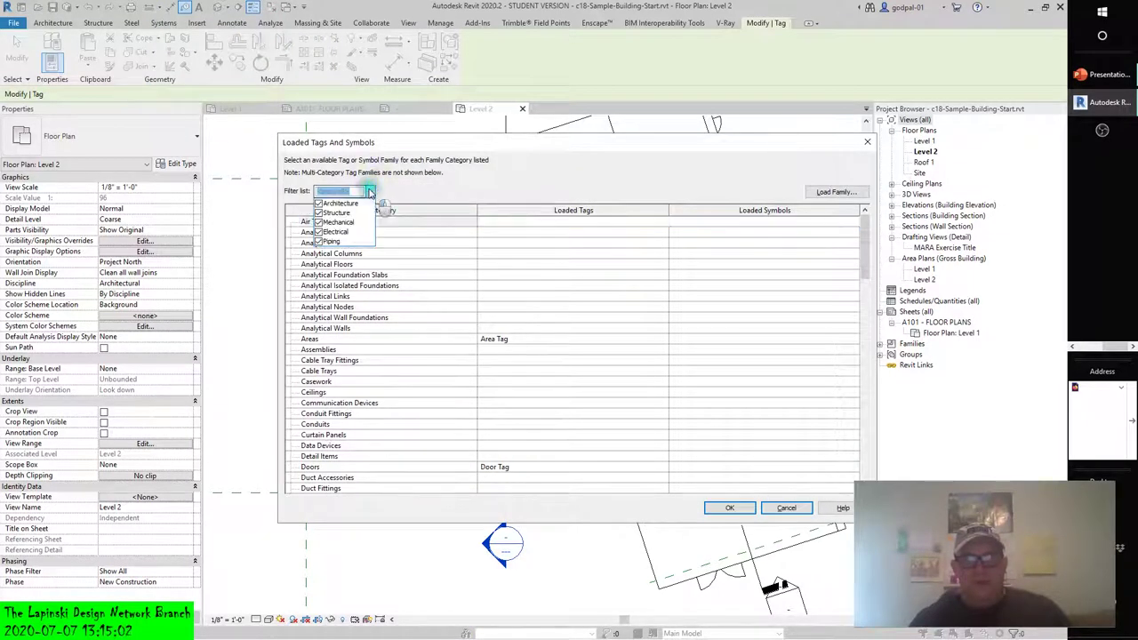
pyautogui.click(319, 213)
pyautogui.click(319, 223)
pyautogui.click(318, 232)
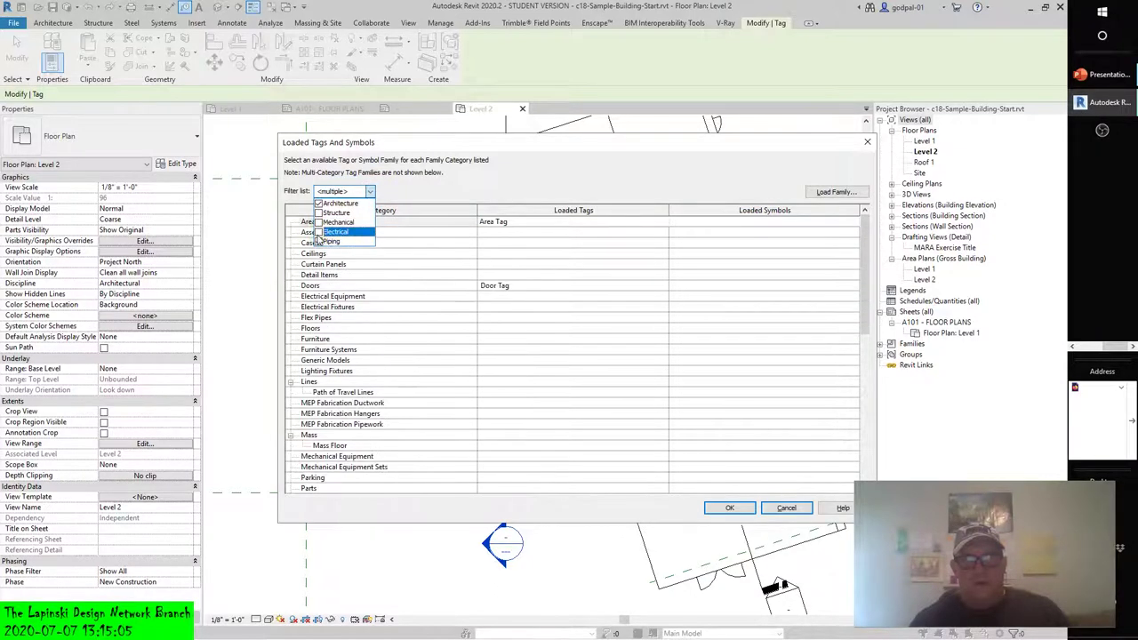
pyautogui.click(318, 242)
pyautogui.click(319, 242)
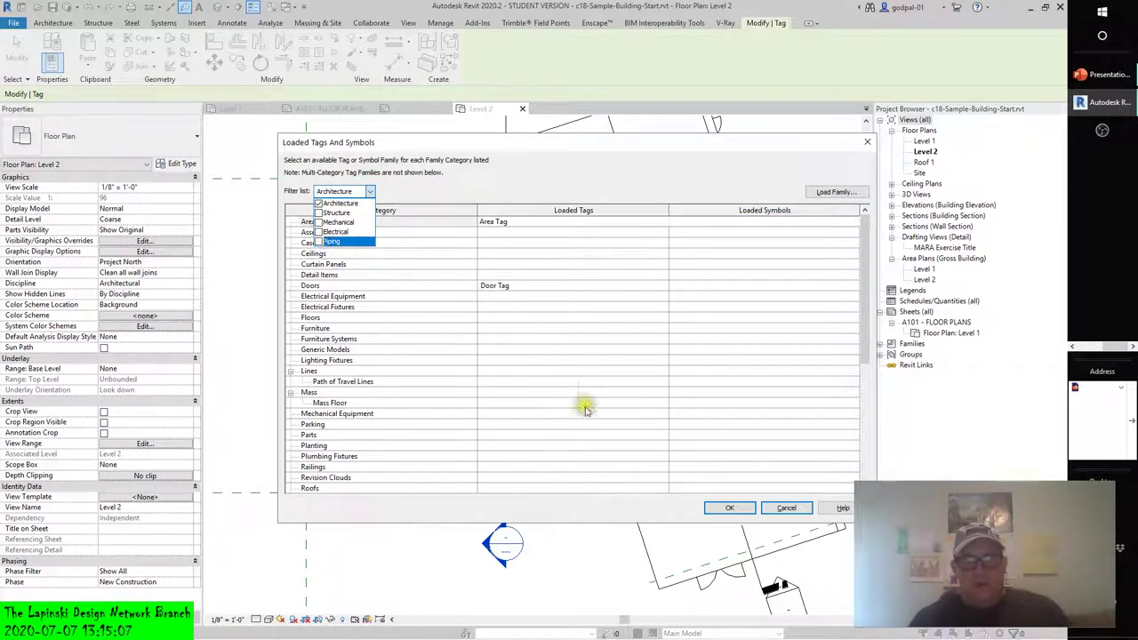
pyautogui.click(561, 170)
# - Assign Family1 as the loaded tag for the Rooms category and accept the tag settings
pyautogui.scroll(-7, 343, 264)
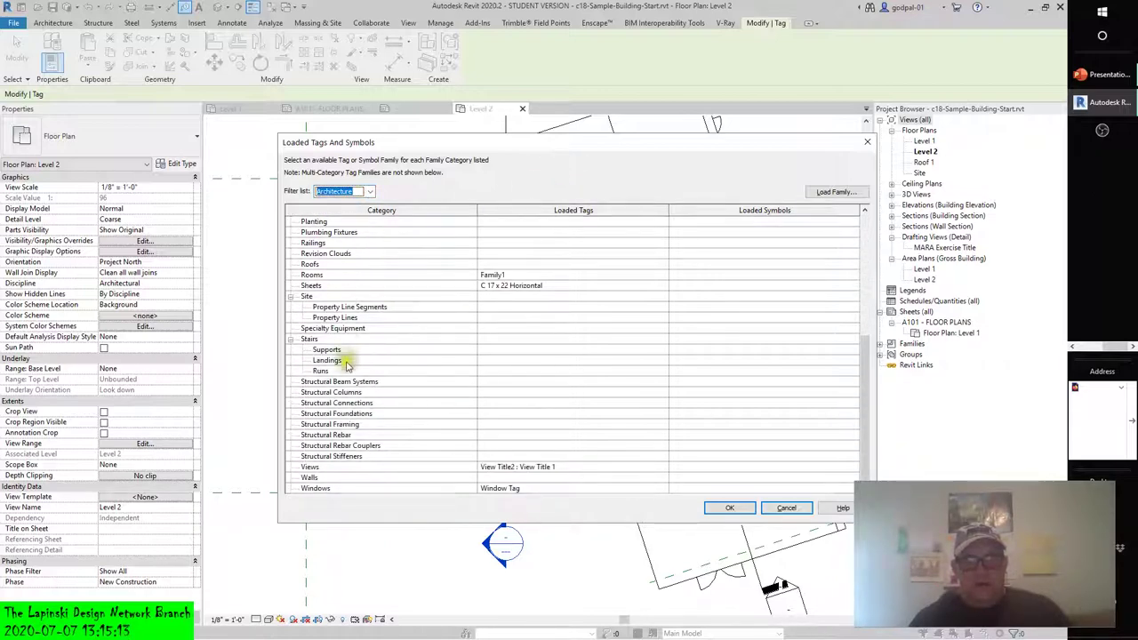
pyautogui.click(351, 277)
pyautogui.click(516, 276)
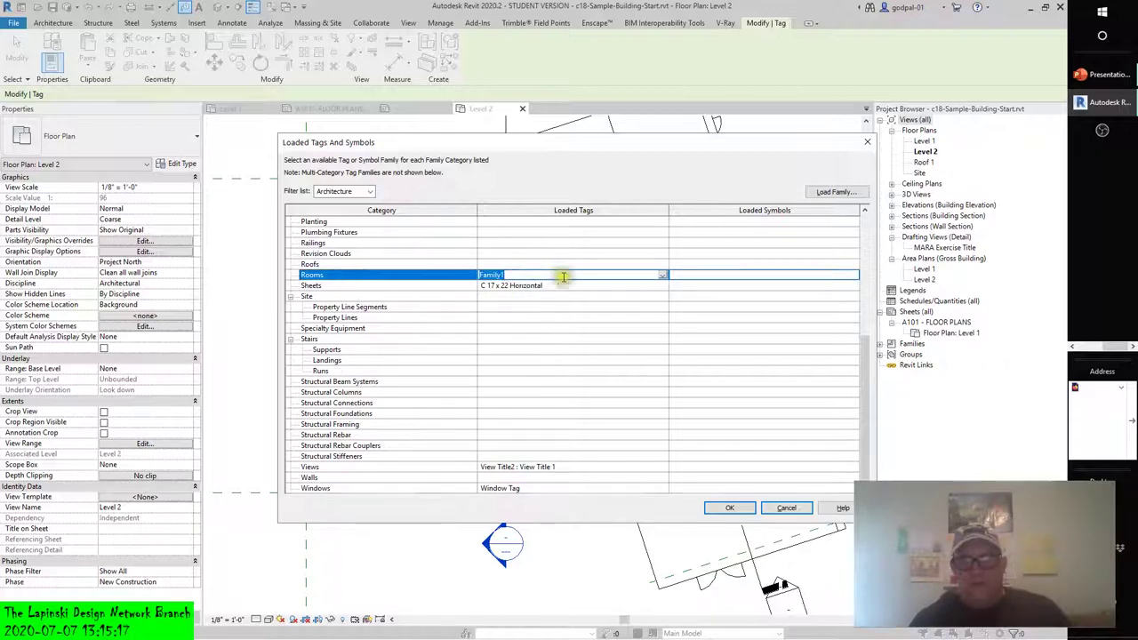
pyautogui.click(662, 276)
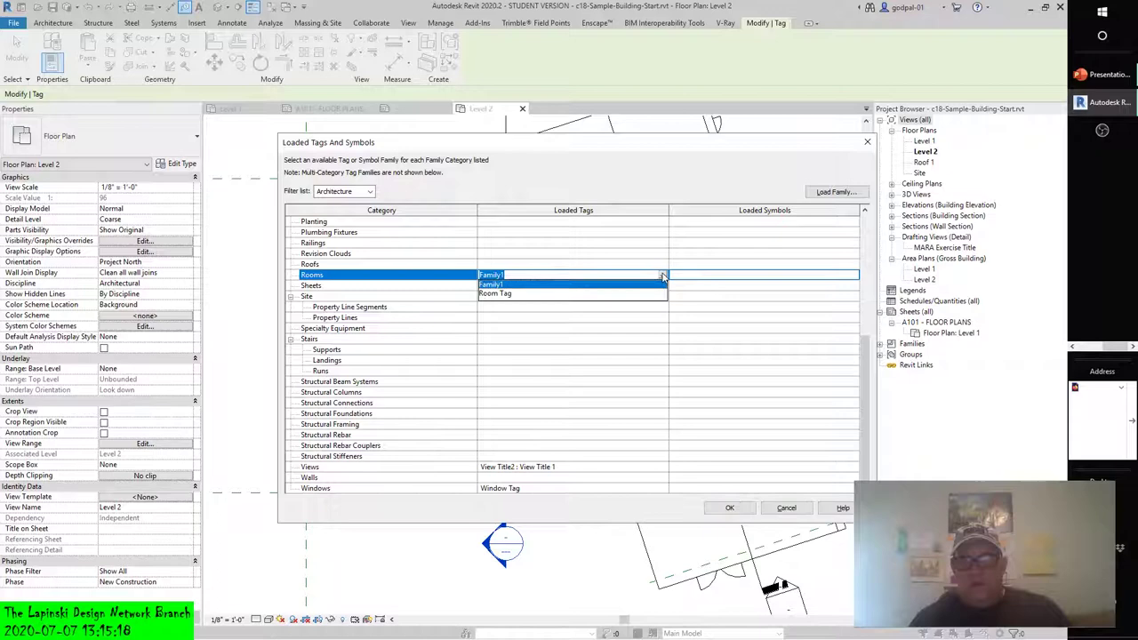
pyautogui.click(494, 284)
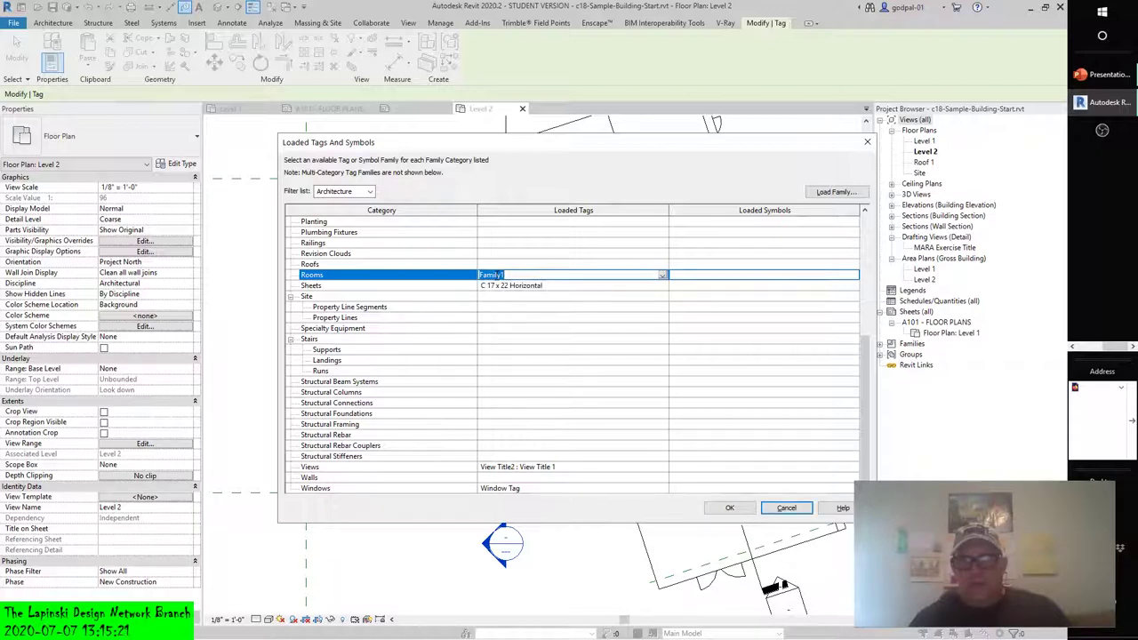
pyautogui.click(729, 508)
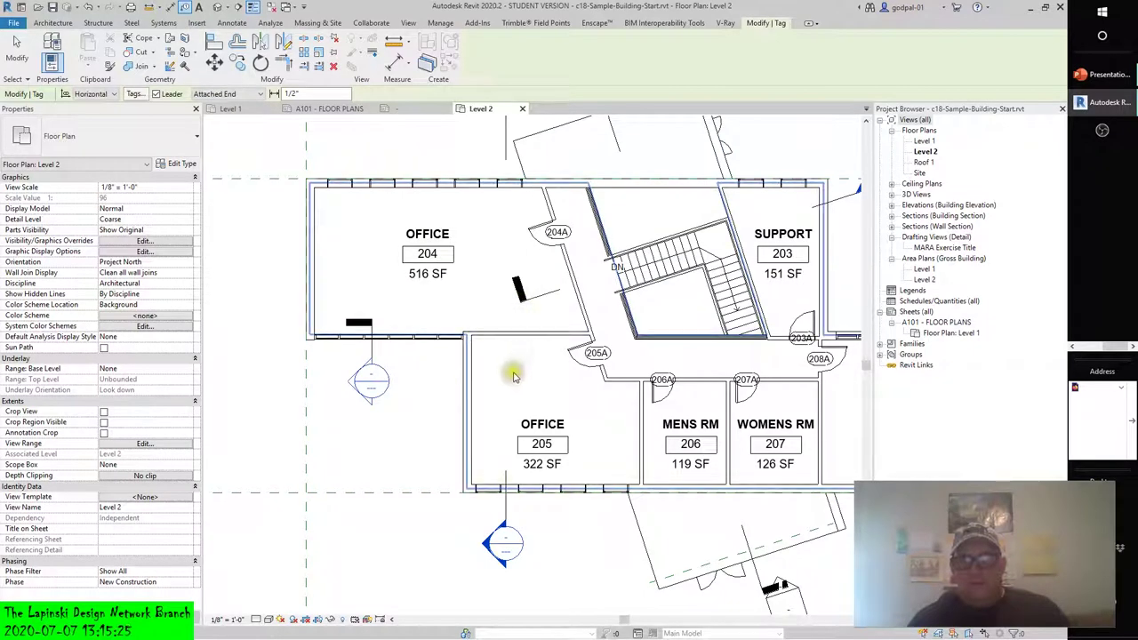
# - Try to tag the Level 2 rooms by category, decline loading a floor tag, and leave the tagging command
pyautogui.click(388, 305)
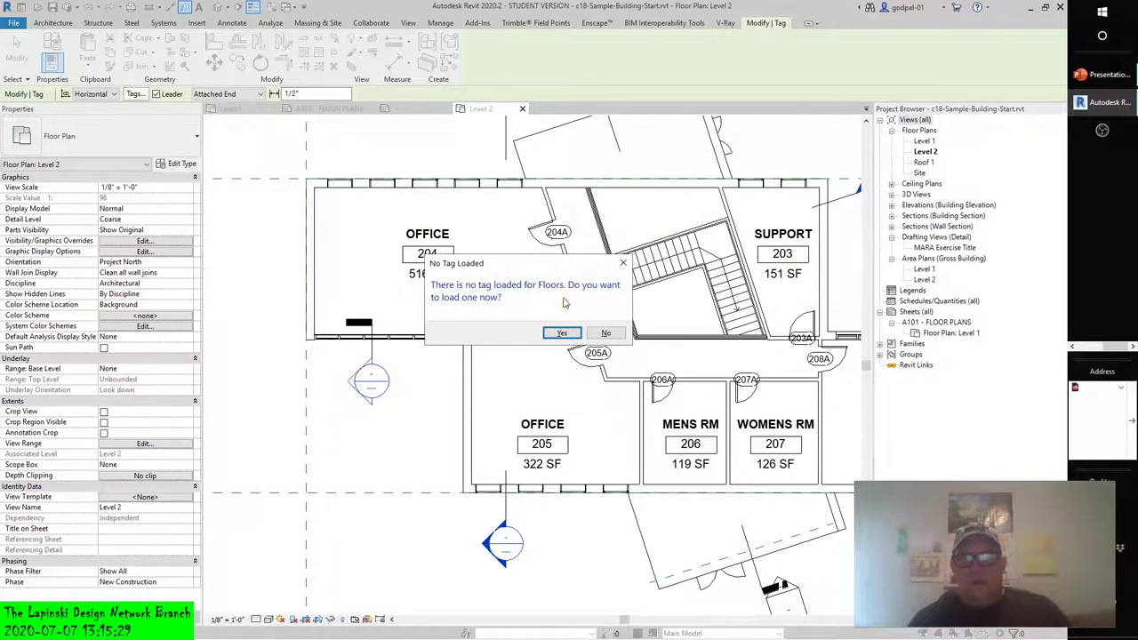
pyautogui.click(605, 333)
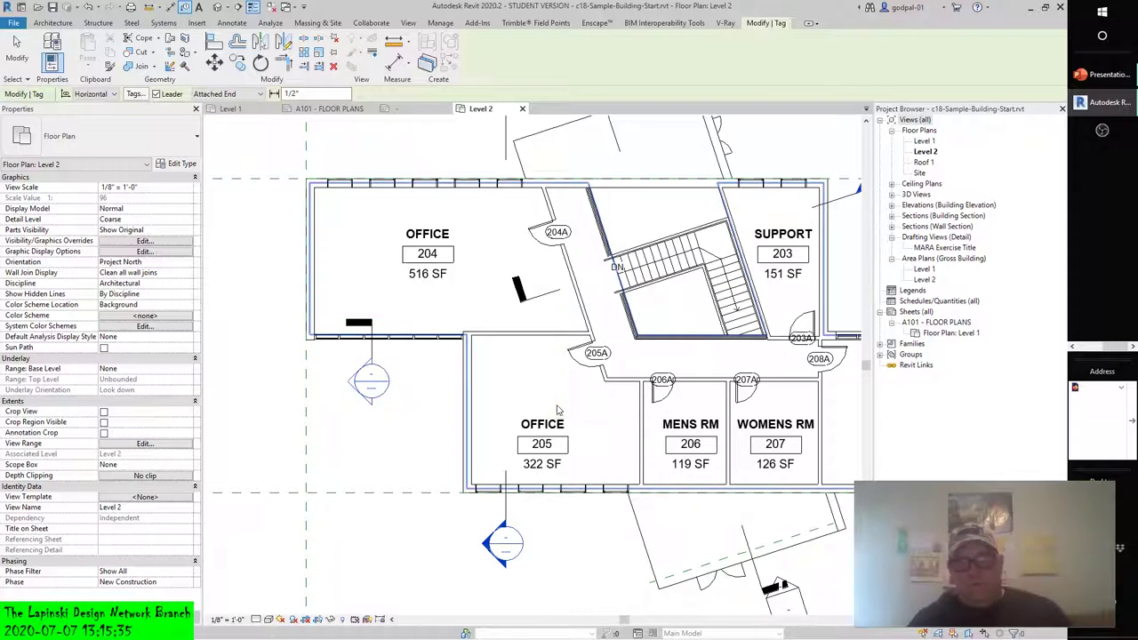
pyautogui.click(671, 447)
pyautogui.moveTo(801, 373); pyautogui.dragTo(519, 358, button='middle')
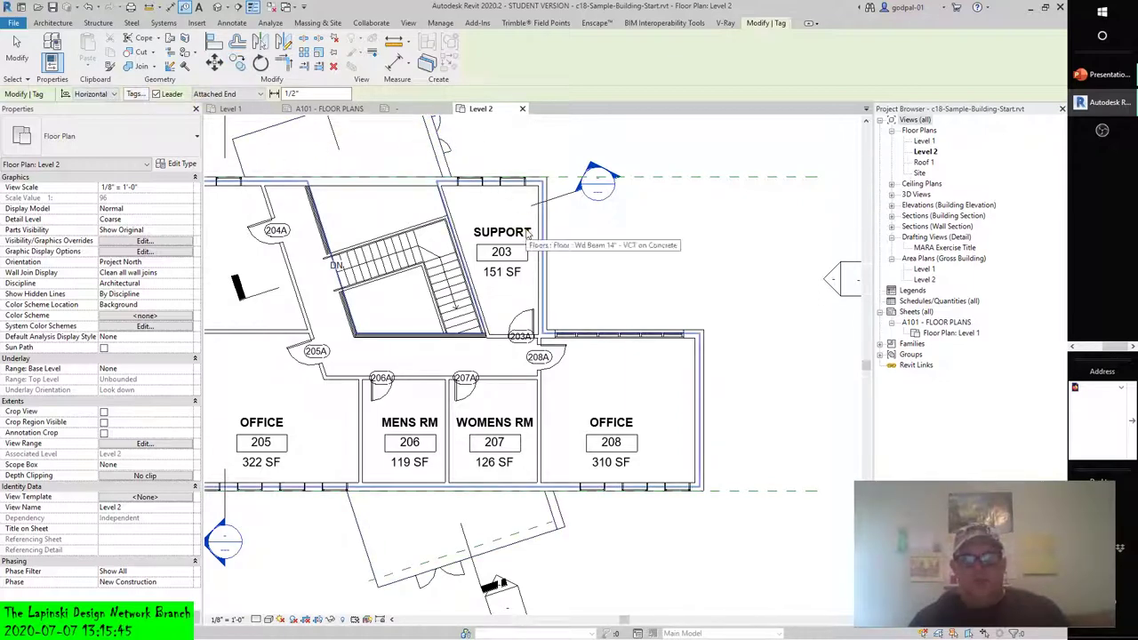
pyautogui.moveTo(399, 407); pyautogui.dragTo(527, 416, button='middle')
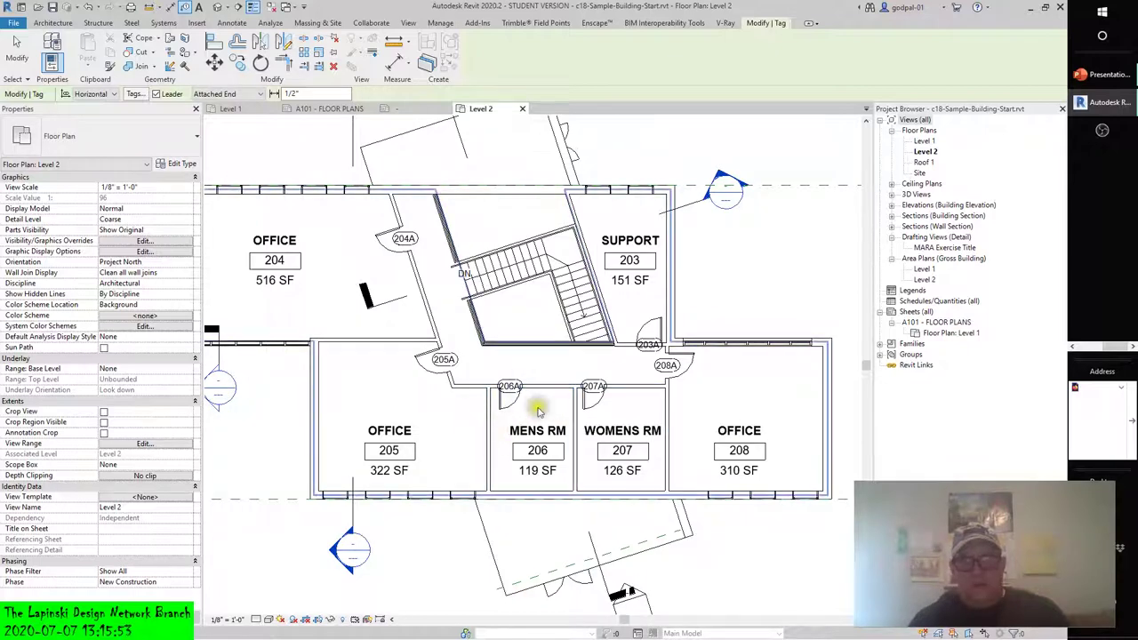
pyautogui.scroll(-5, 539, 411)
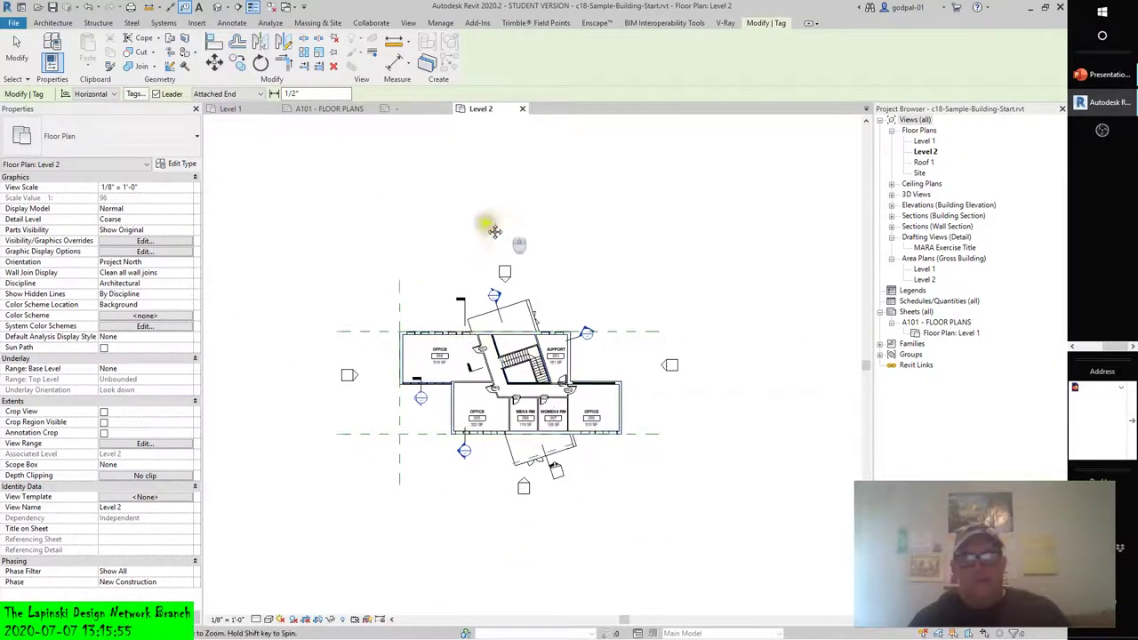
pyautogui.click(16, 50)
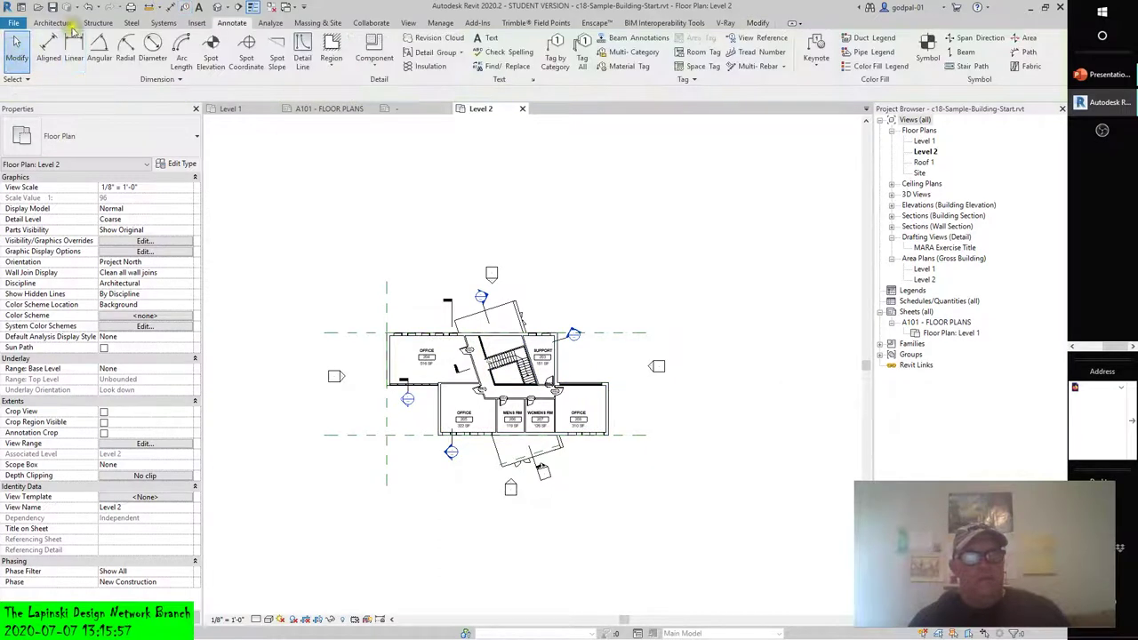
# - Draw a closed square of four walls, about 17 ft per side, in the empty area northeast of the building
pyautogui.click(64, 23)
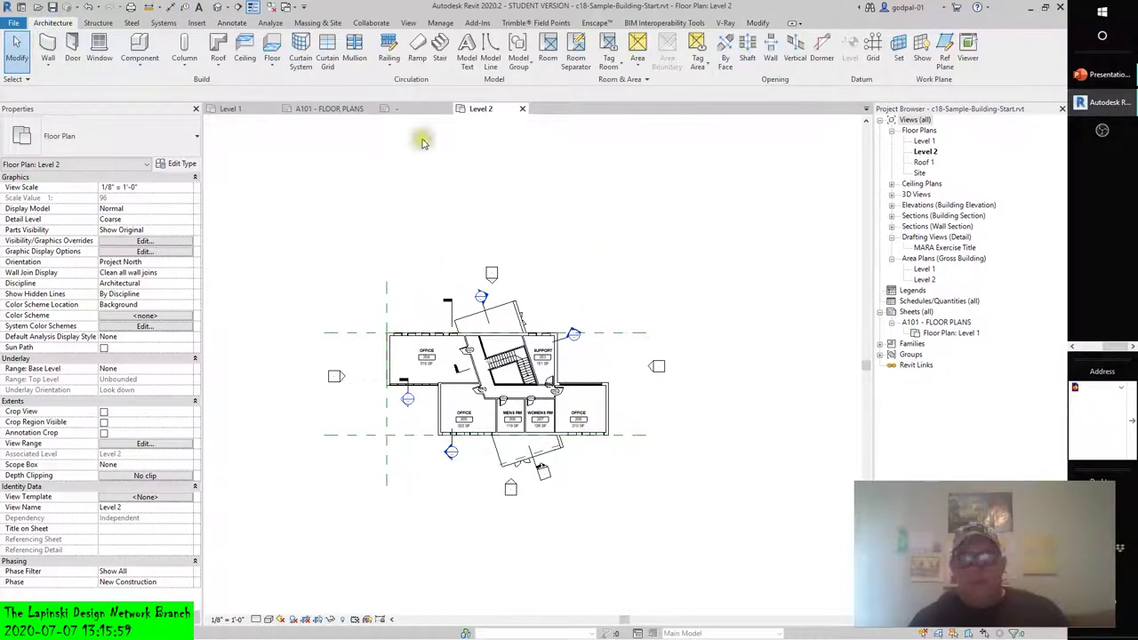
pyautogui.click(48, 46)
pyautogui.click(587, 292)
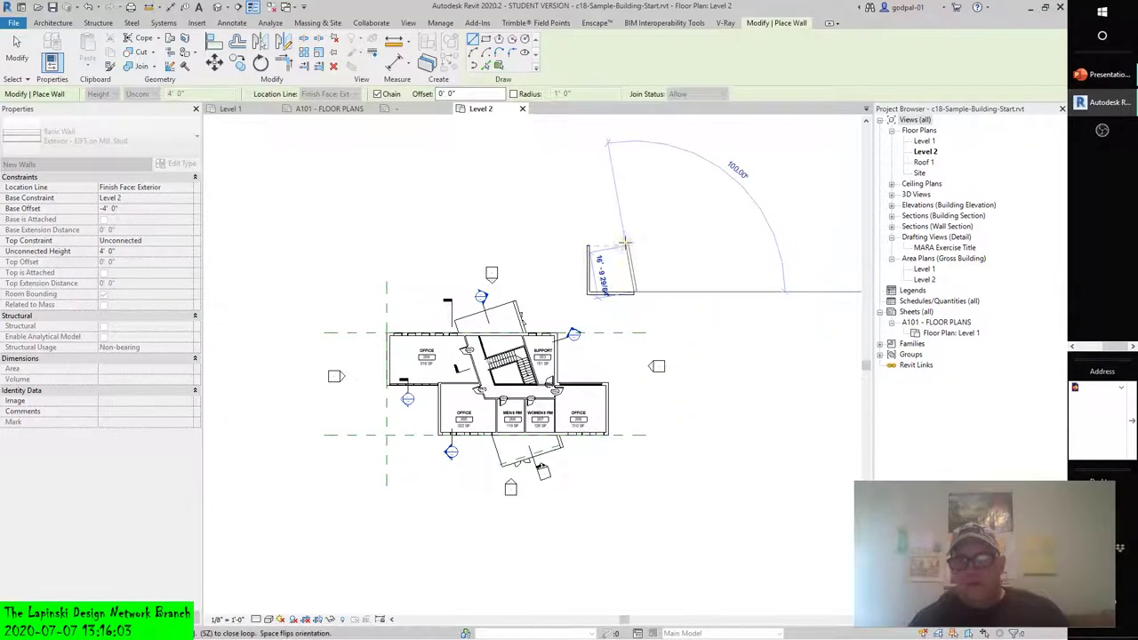
pyautogui.press('Escape')
pyautogui.press('Escape')
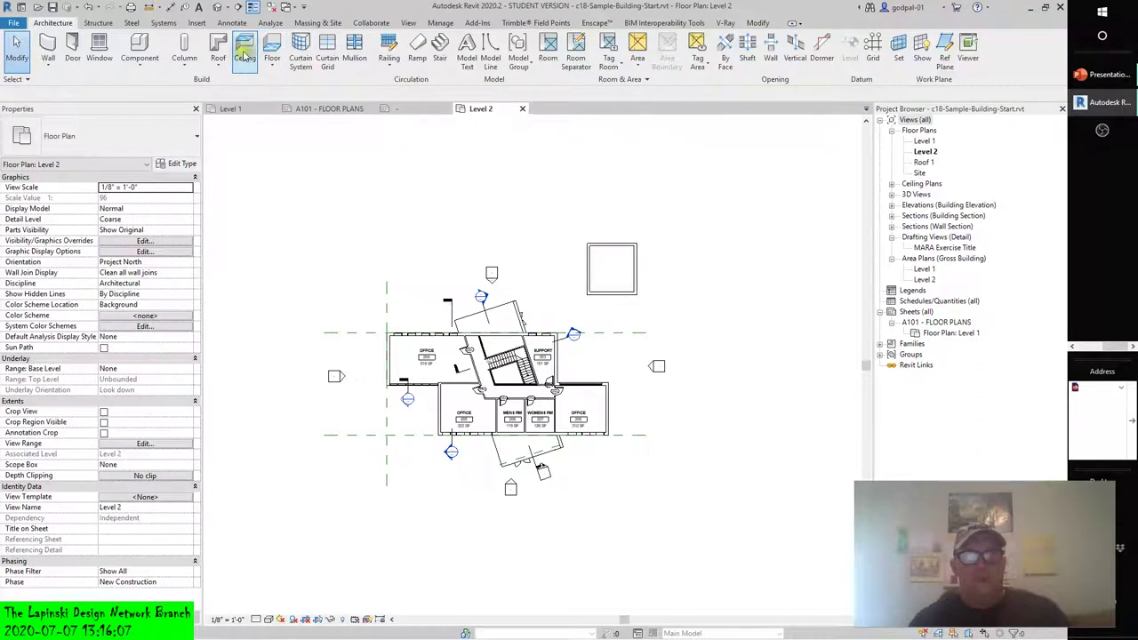
# - Create a Generic - 12" floor on Level 2 bounded by the four walls of the new square enclosure
pyautogui.click(272, 45)
pyautogui.click(616, 244)
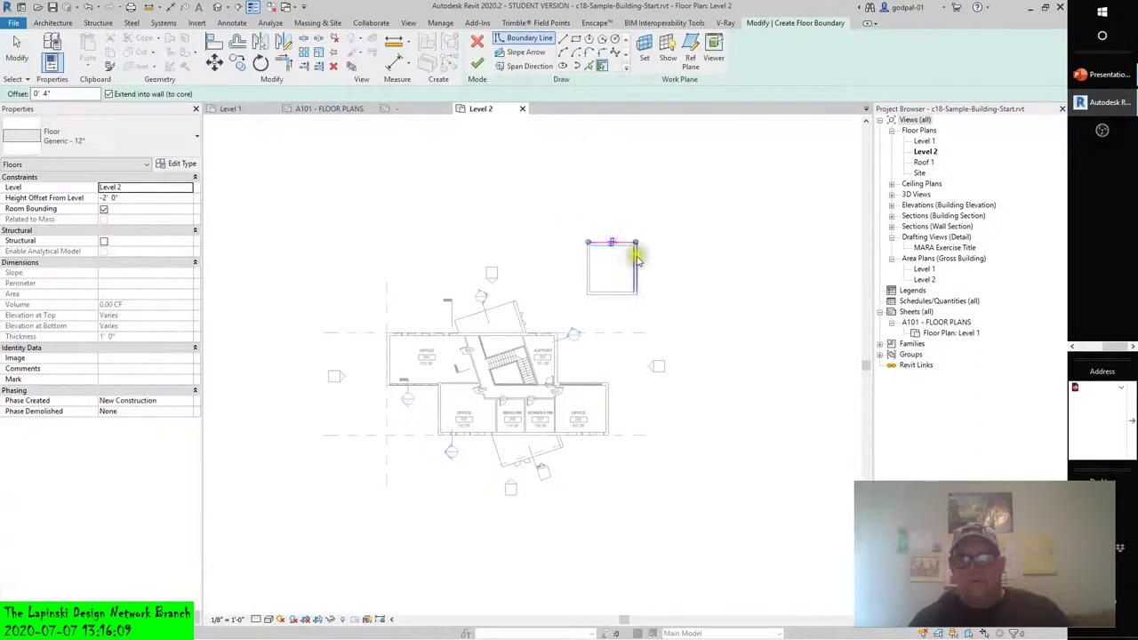
pyautogui.click(617, 292)
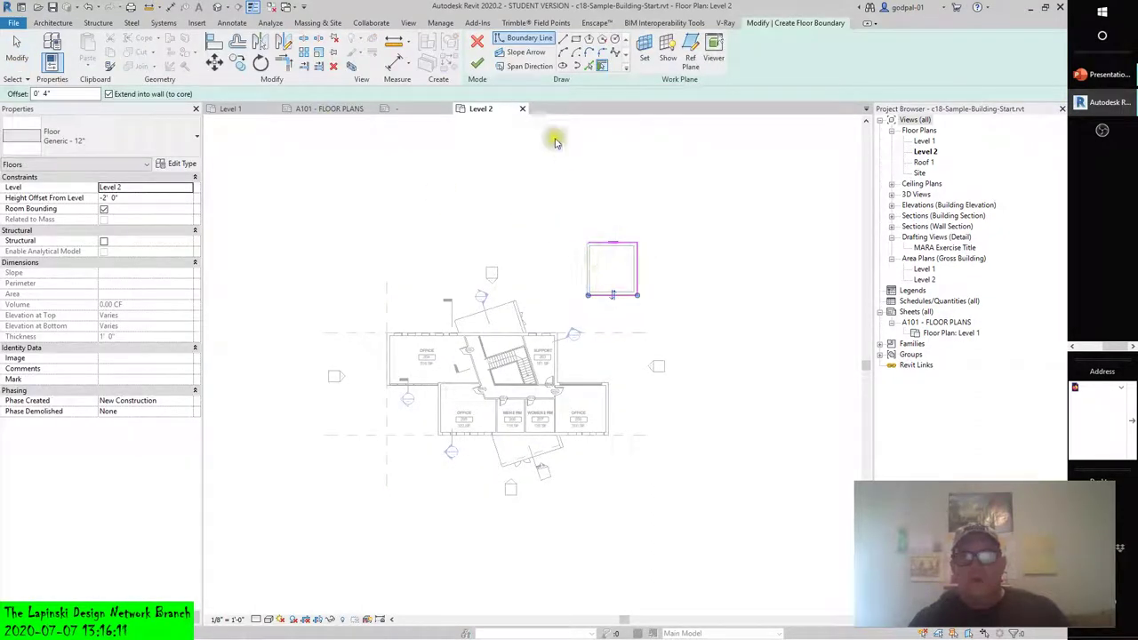
pyautogui.click(587, 258)
pyautogui.click(477, 64)
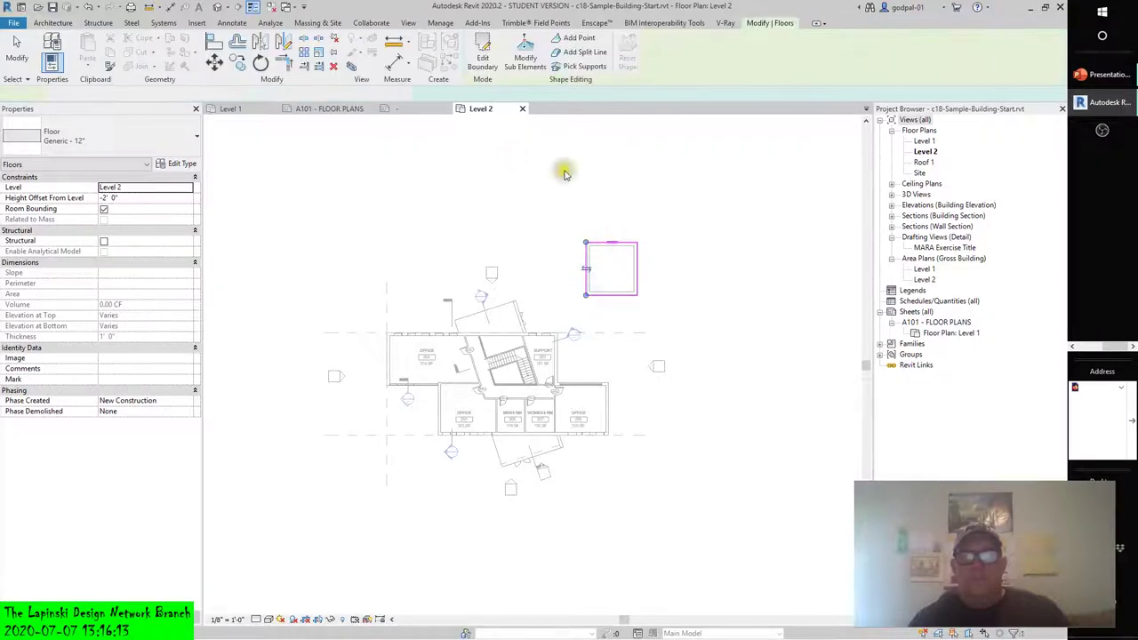
pyautogui.click(480, 156)
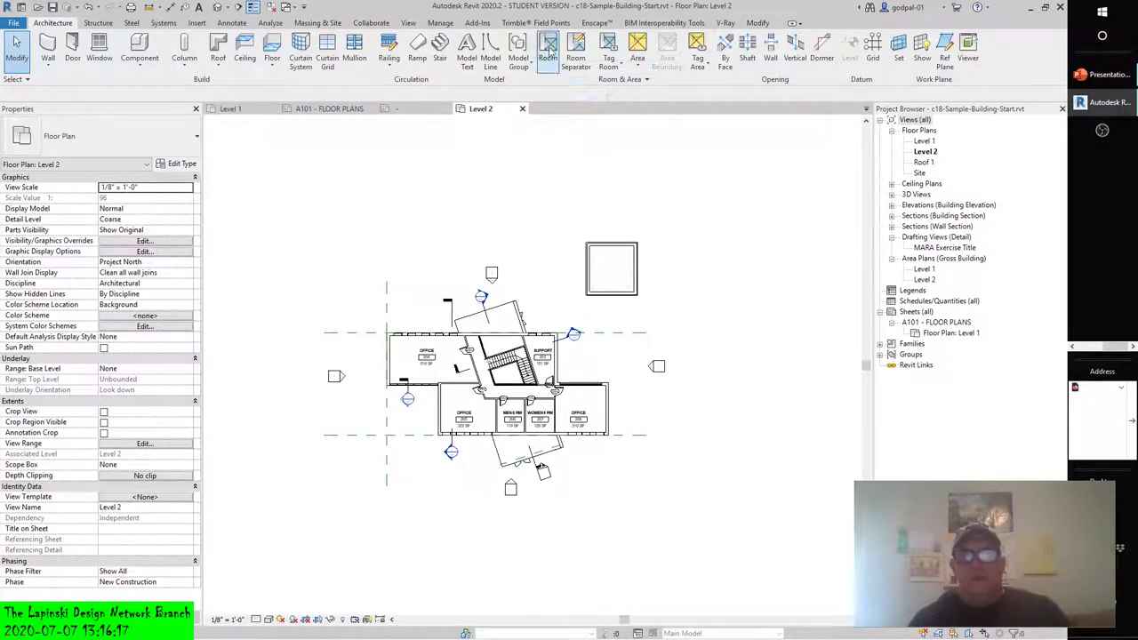
# - Place a room with the Family1 tag type inside the new square enclosure and end room placement
pyautogui.click(548, 51)
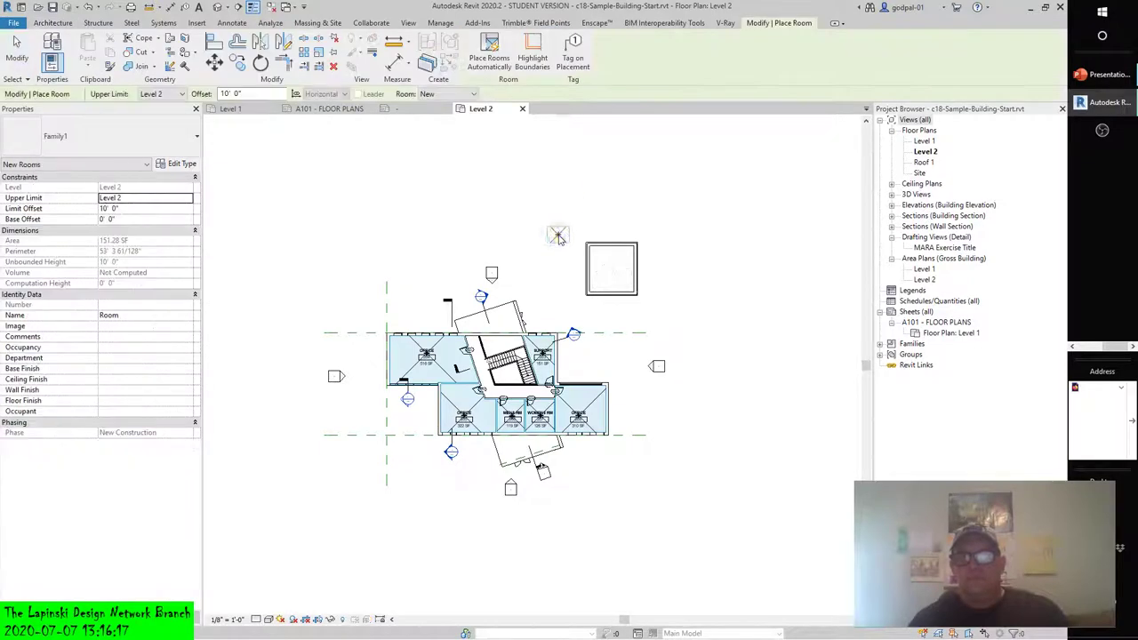
pyautogui.click(608, 274)
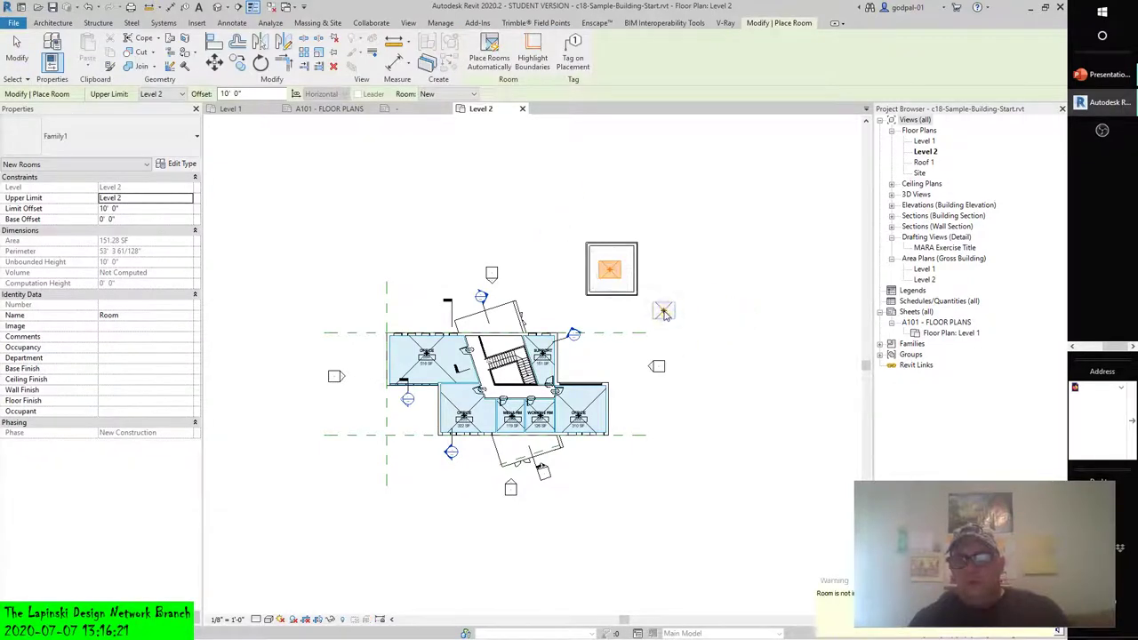
pyautogui.press('Escape')
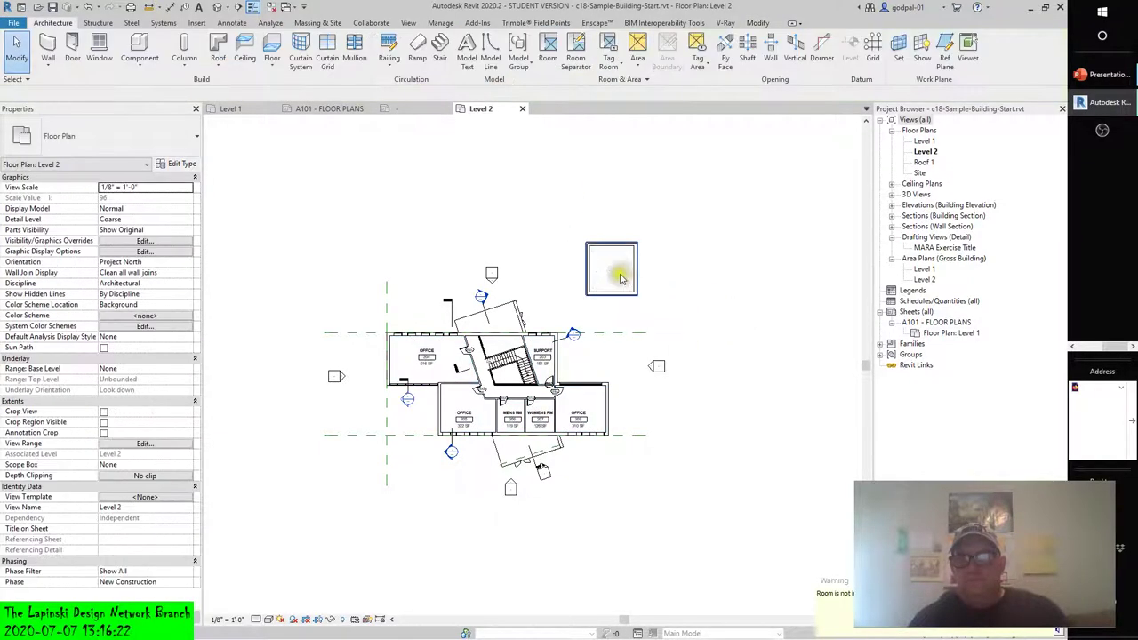
pyautogui.click(545, 55)
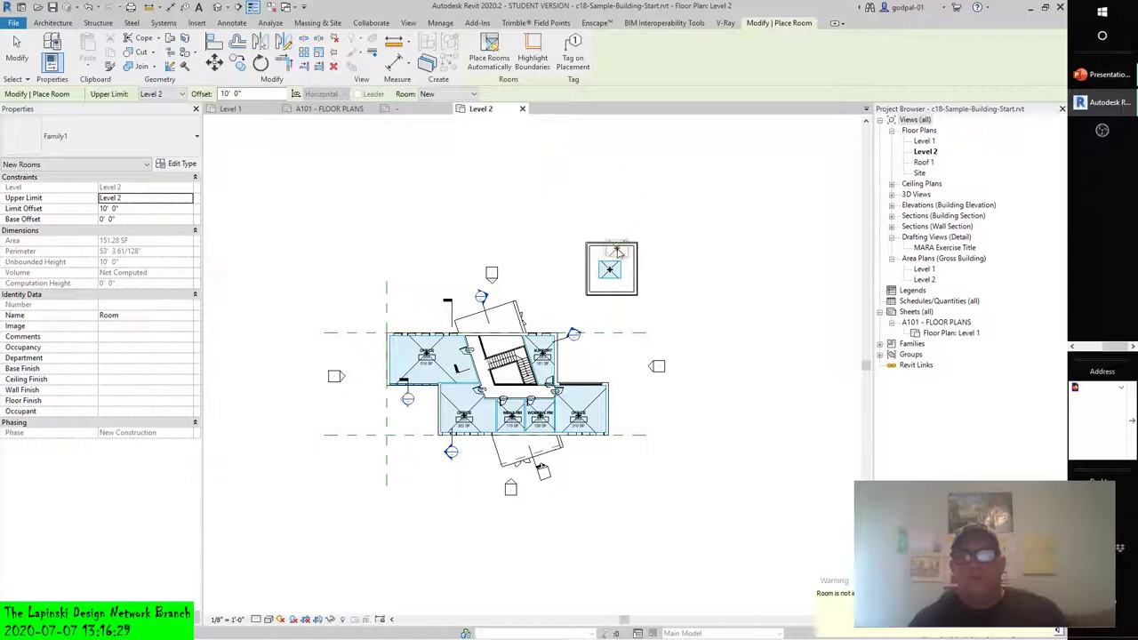
pyautogui.press('Escape')
pyautogui.press('Escape')
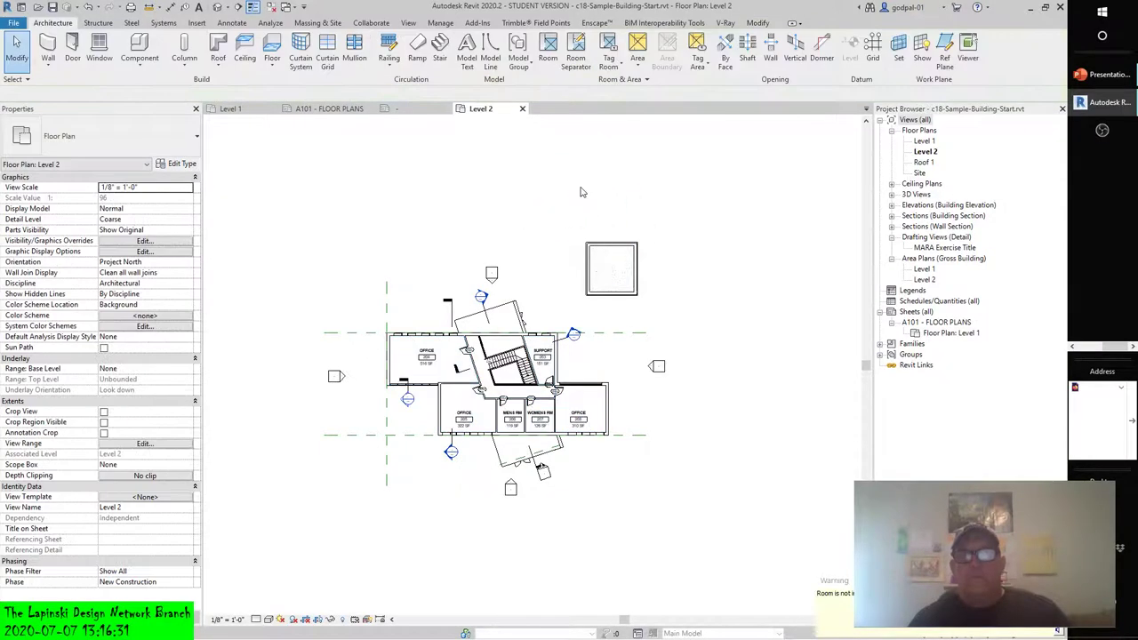
# - Place another room in the open area north of the building, select it, and clear the selection
pyautogui.click(547, 52)
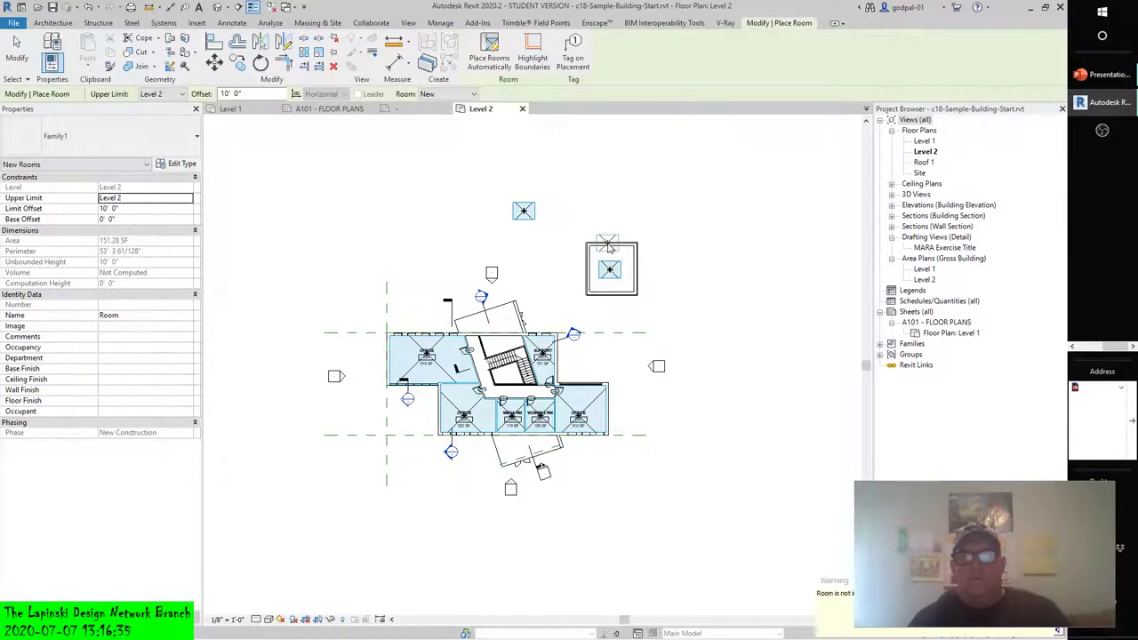
pyautogui.press('Escape')
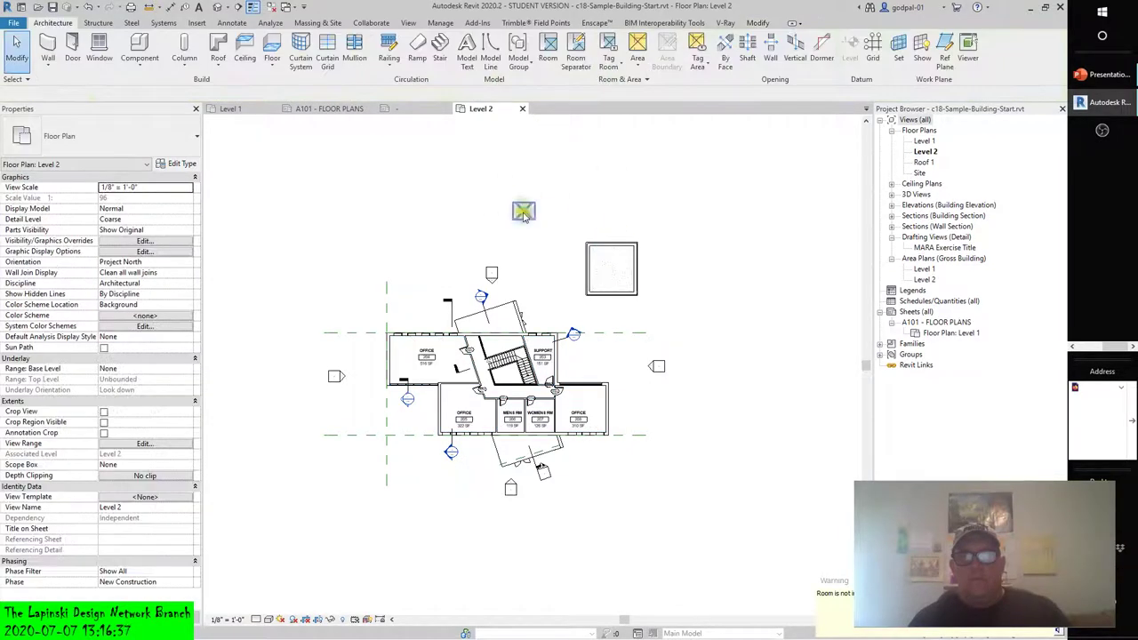
pyautogui.click(524, 212)
pyautogui.press('Escape')
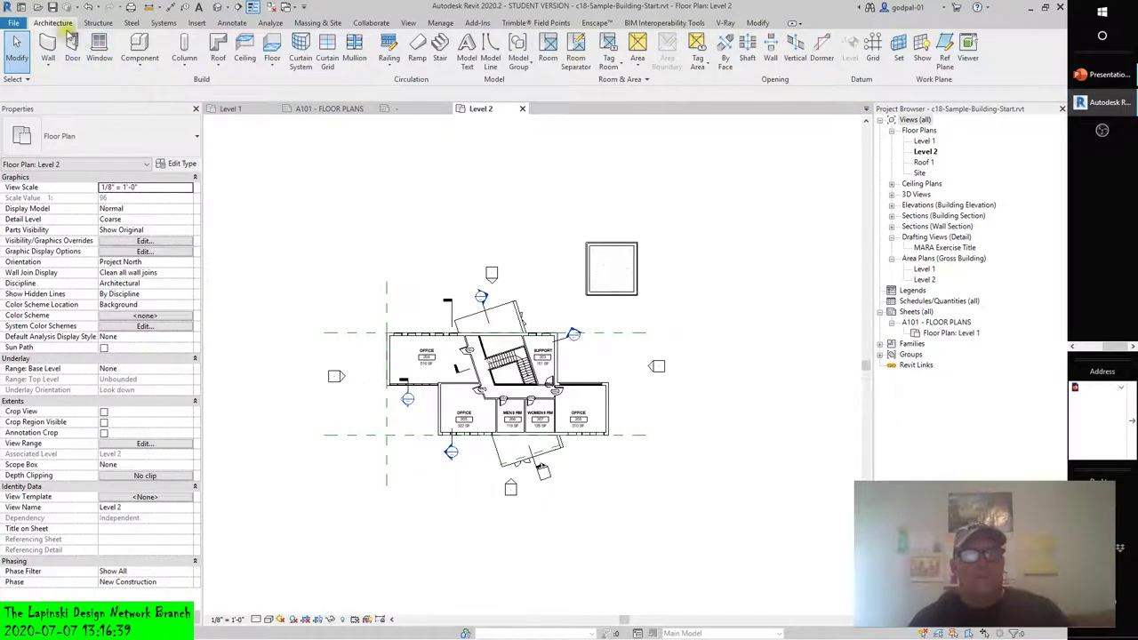
# - Start Tag by Category and set the loaded tag for the Rooms category to Room Tag
pyautogui.click(232, 23)
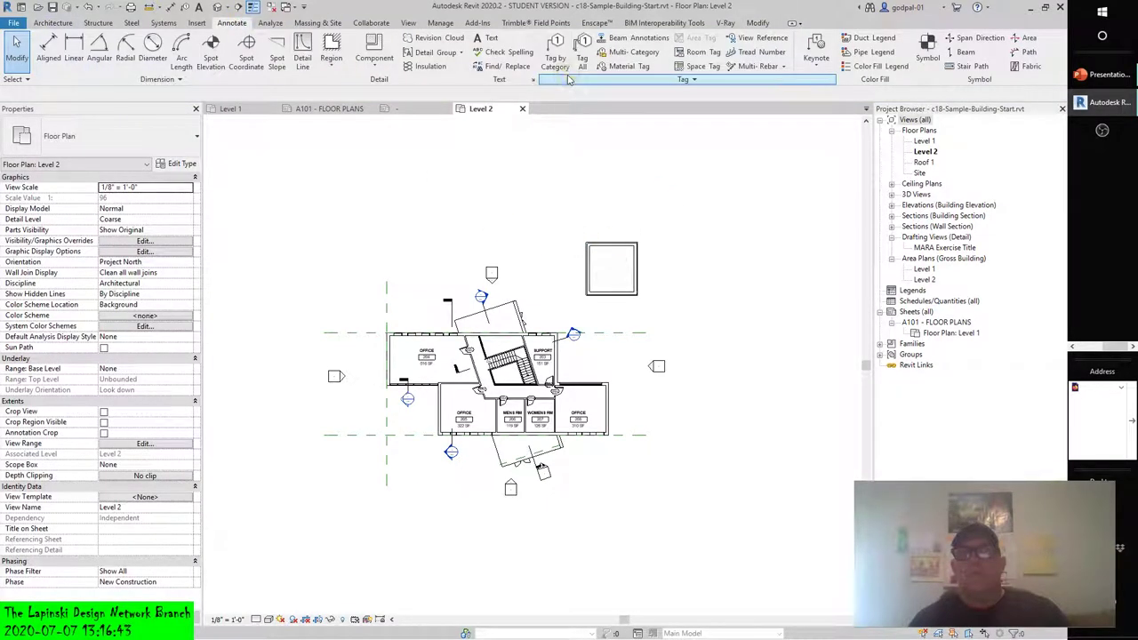
pyautogui.click(554, 55)
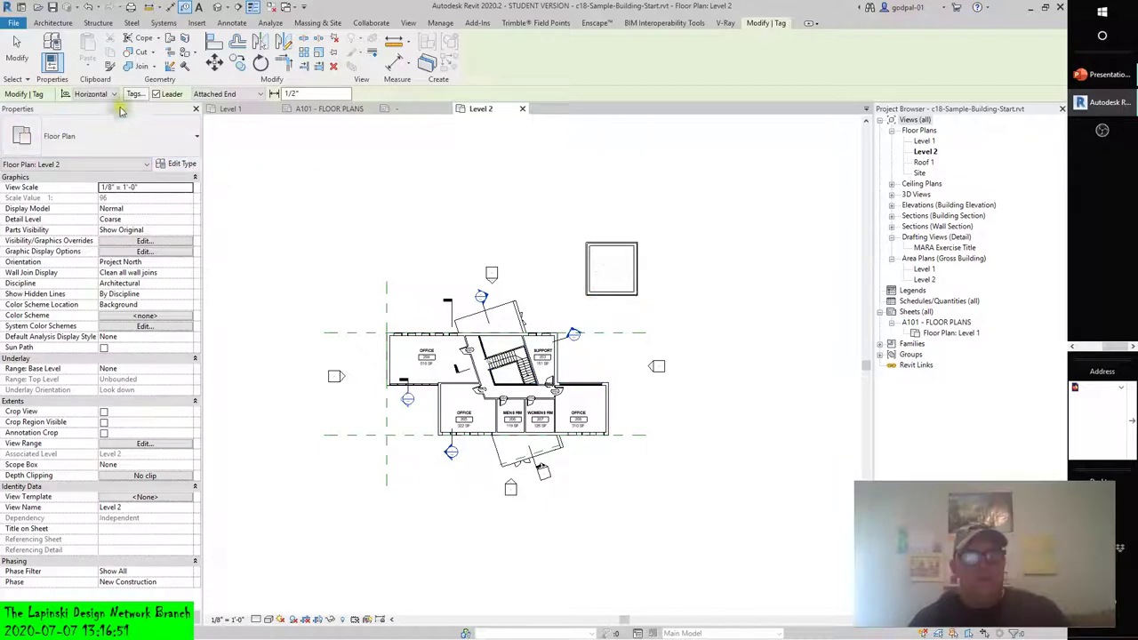
pyautogui.click(145, 95)
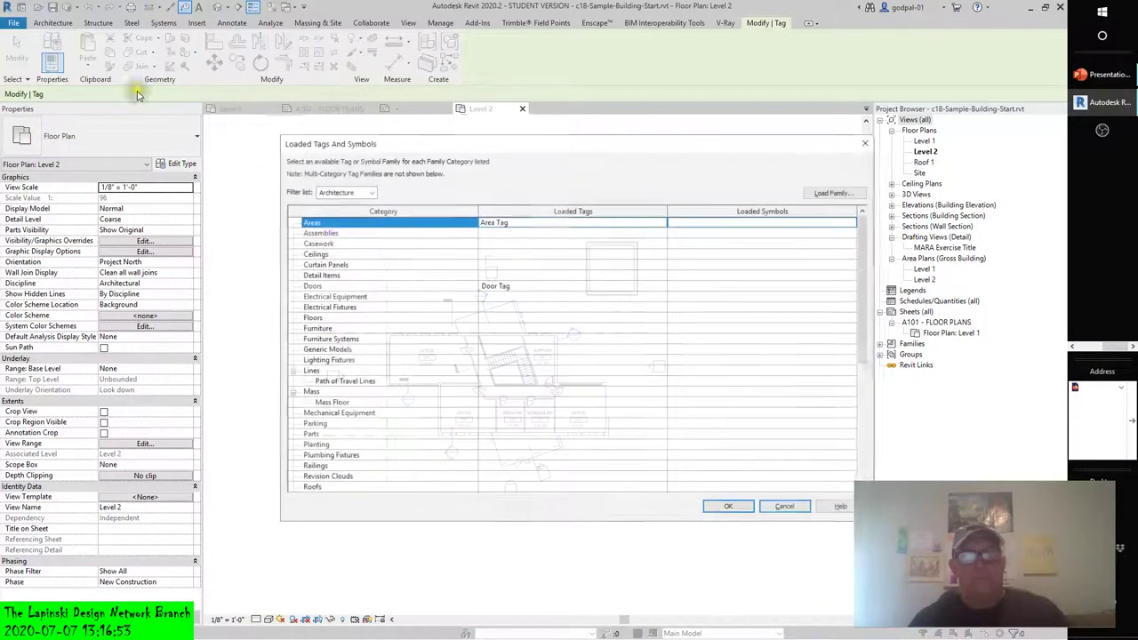
pyautogui.scroll(-3, 491, 372)
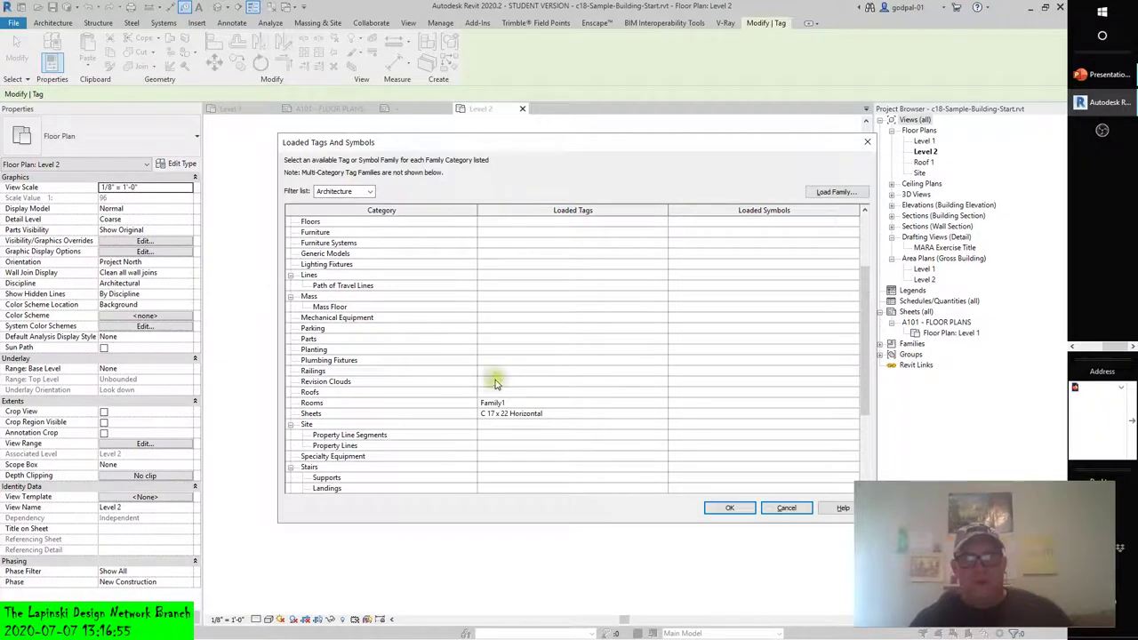
pyautogui.click(301, 406)
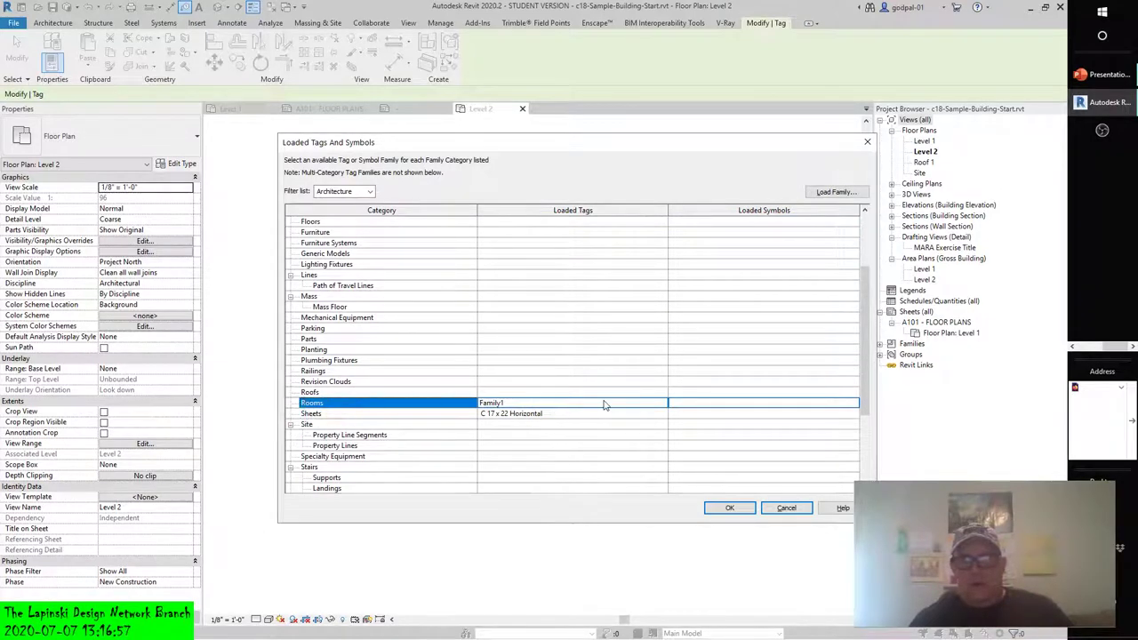
pyautogui.click(660, 404)
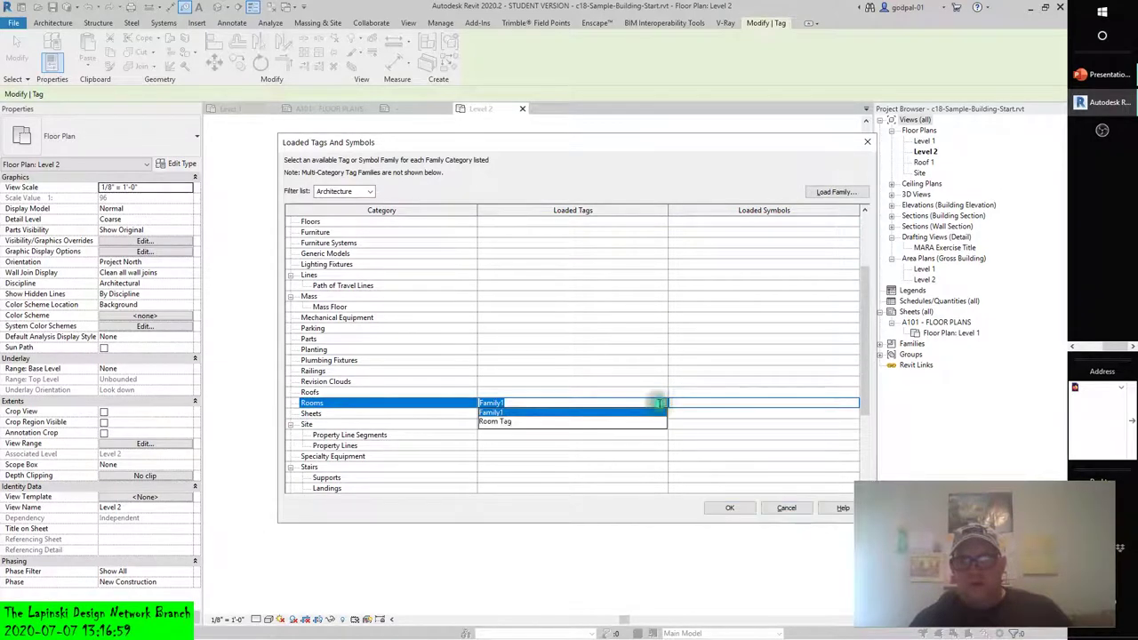
pyautogui.click(498, 422)
pyautogui.click(722, 509)
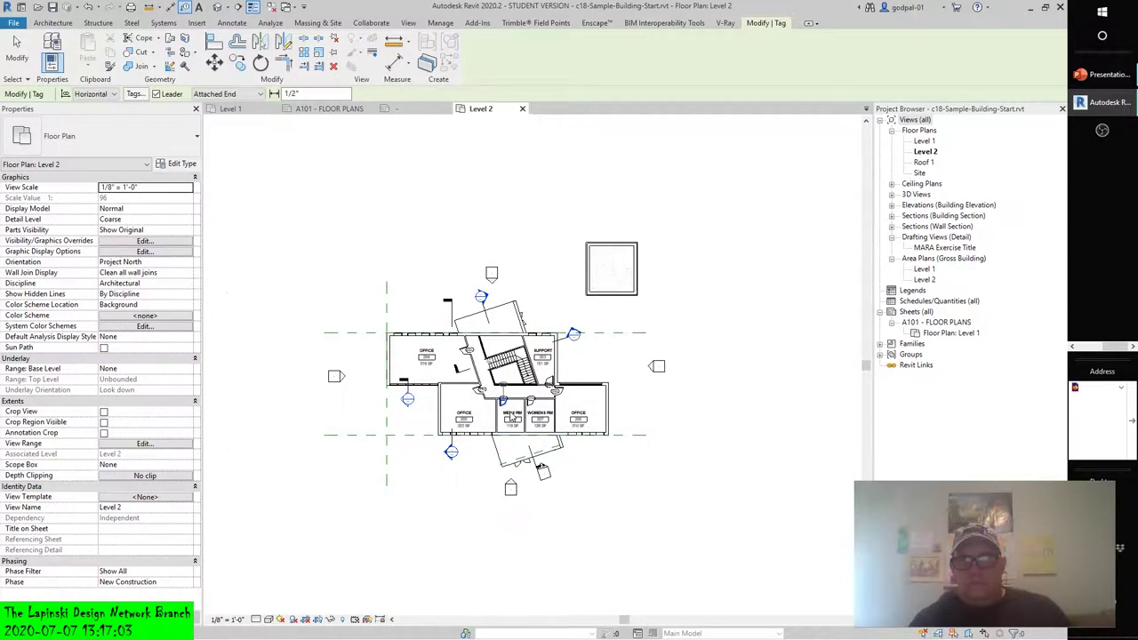
# - Try to tag Office 205 on Level 2 by category, and switch to the Level 1 floor plan
pyautogui.scroll(5, 512, 415)
pyautogui.click(437, 453)
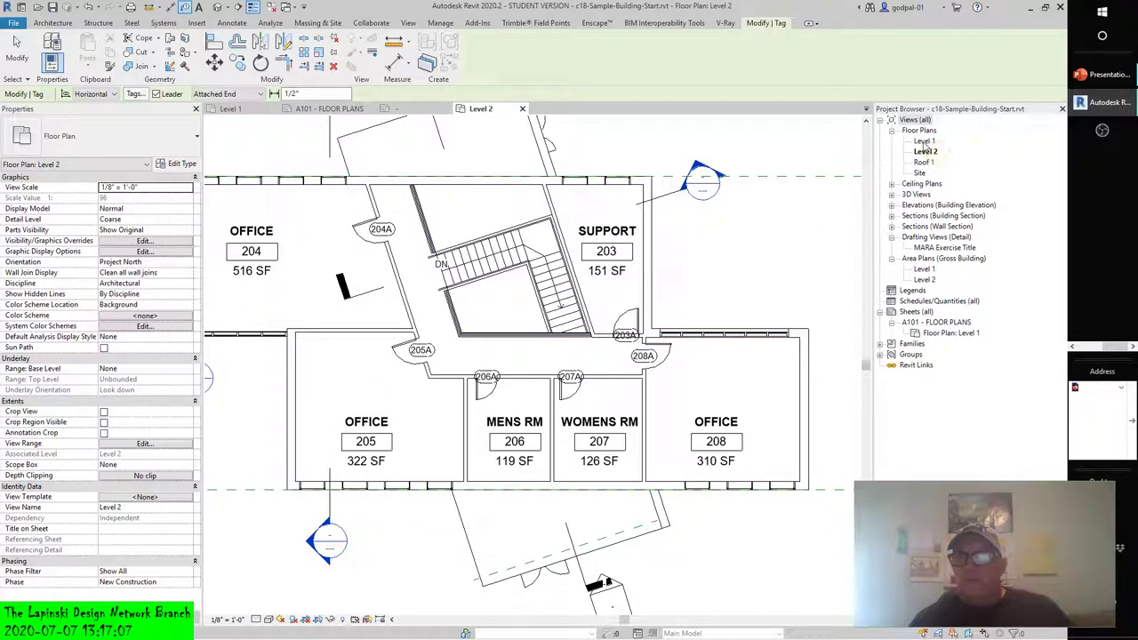
pyautogui.click(256, 109)
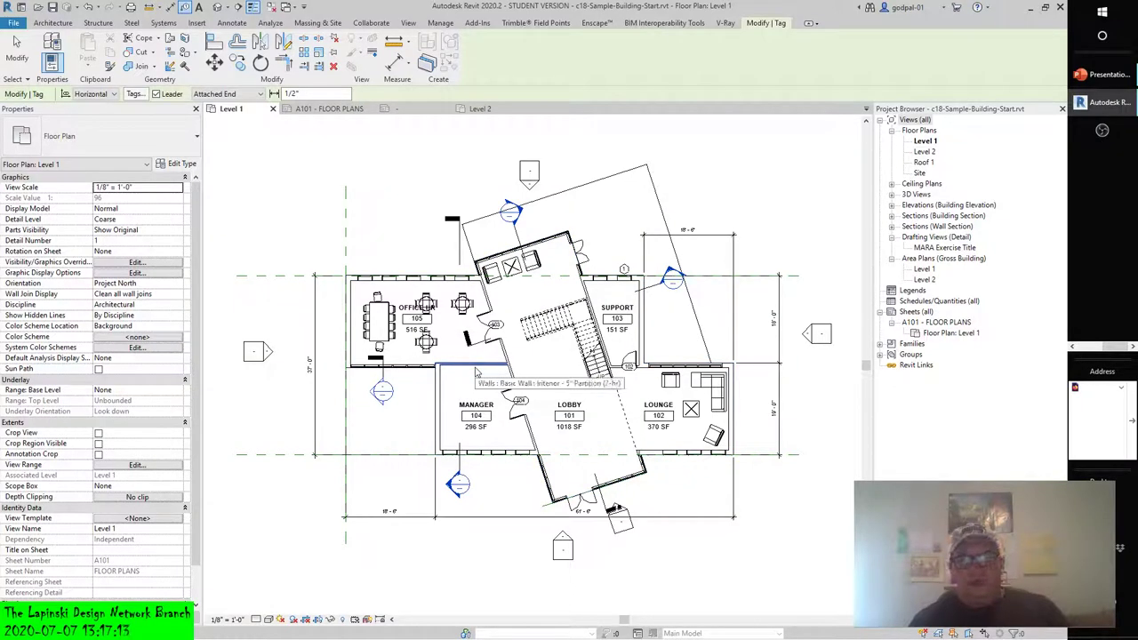
pyautogui.press('Escape')
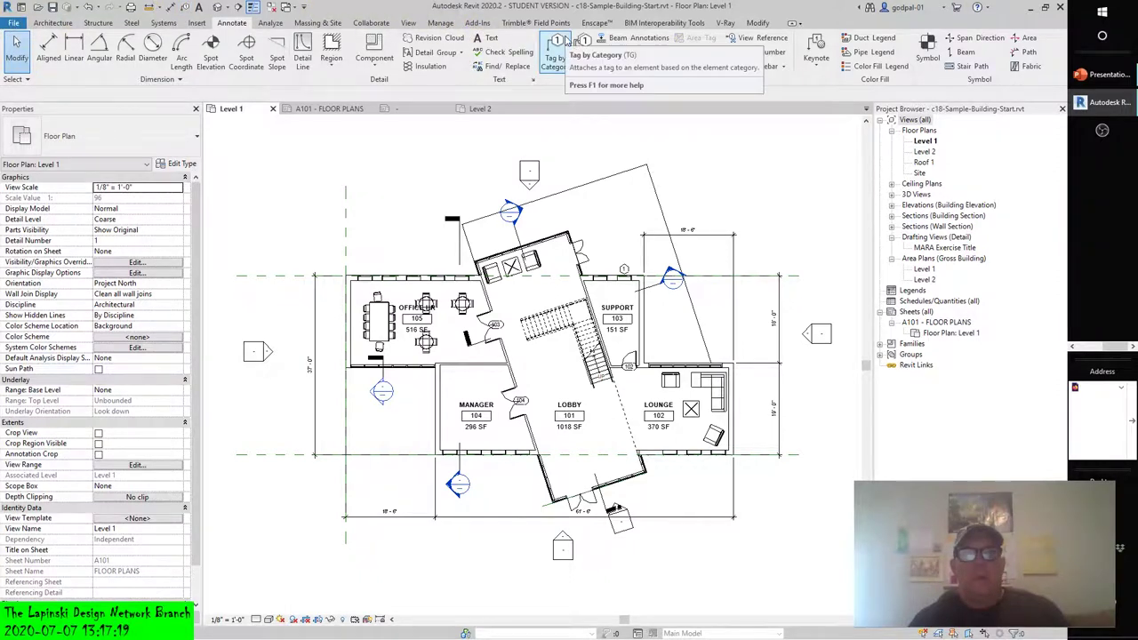
# - Turn on Interior Fill and Reference for the Rooms category in the Level 1 floor plan's visibility/graphic overrides
pyautogui.click(409, 23)
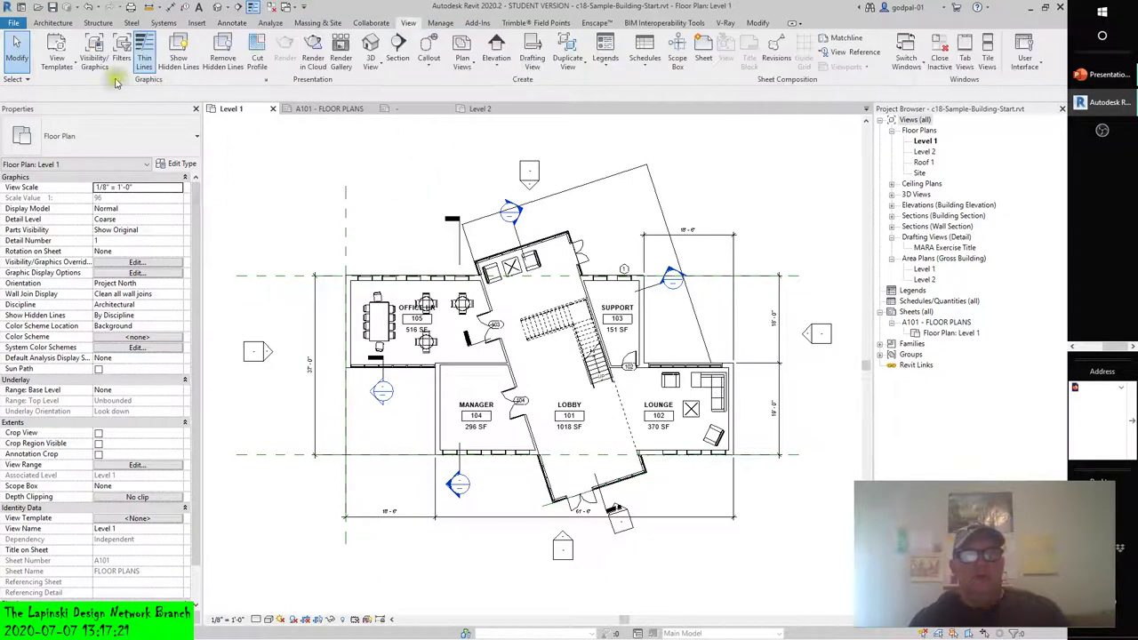
pyautogui.click(94, 55)
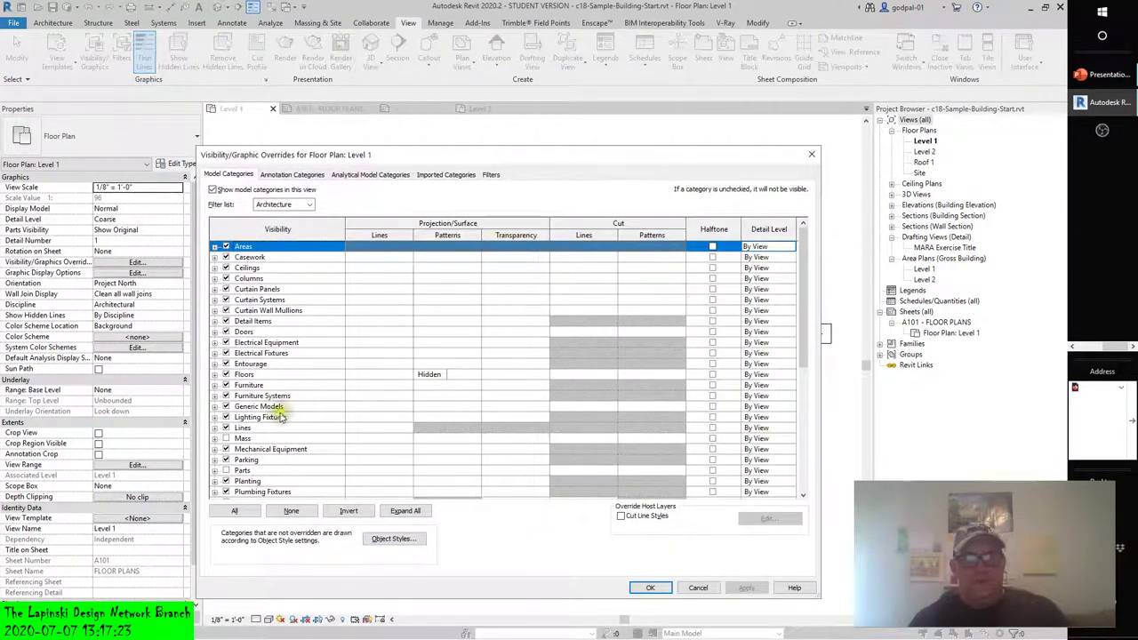
pyautogui.click(290, 174)
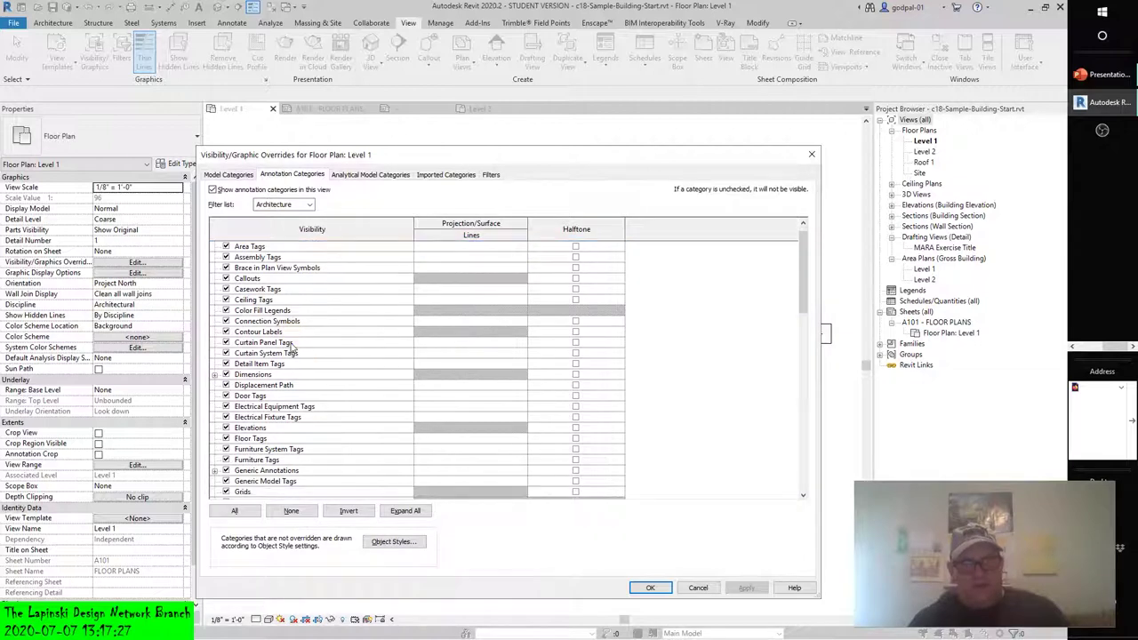
pyautogui.scroll(-10, 293, 348)
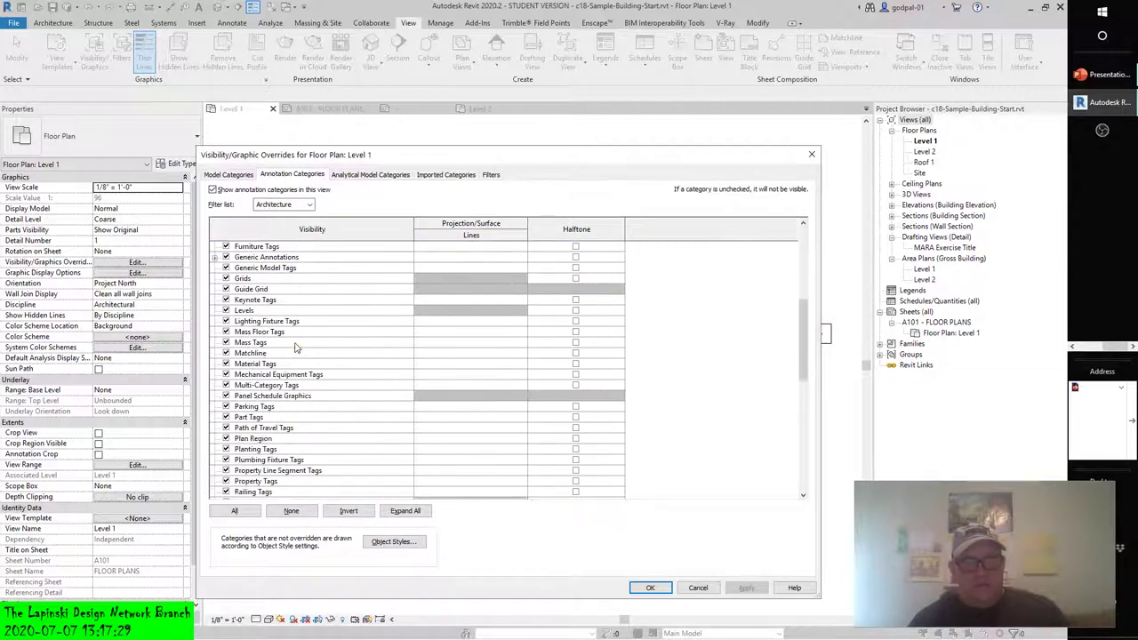
pyautogui.scroll(-1, 296, 348)
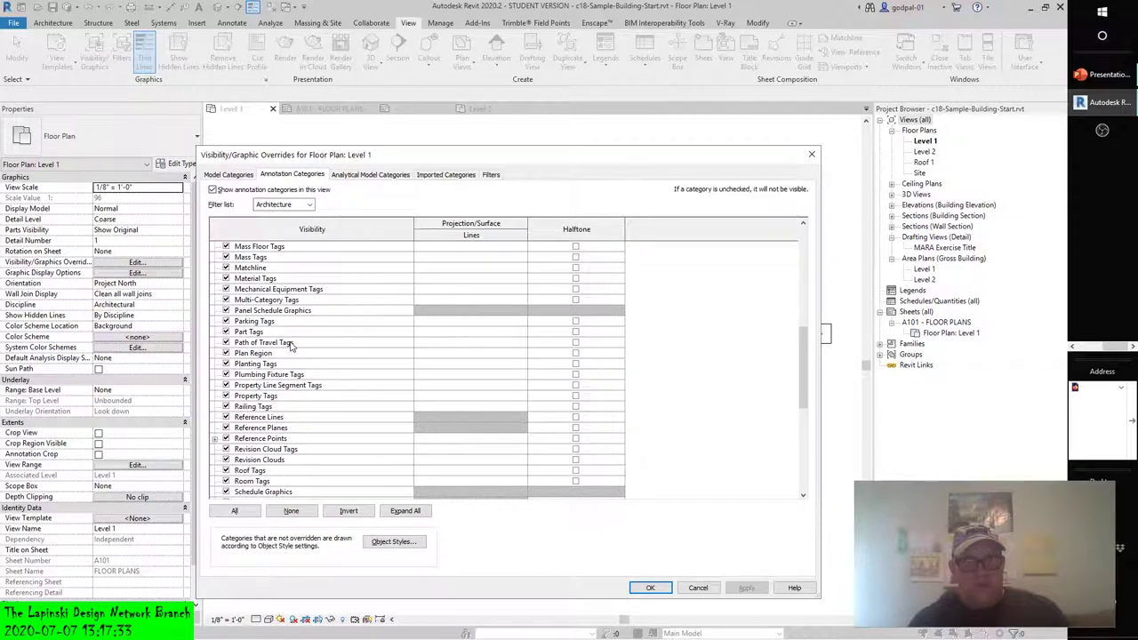
pyautogui.click(229, 174)
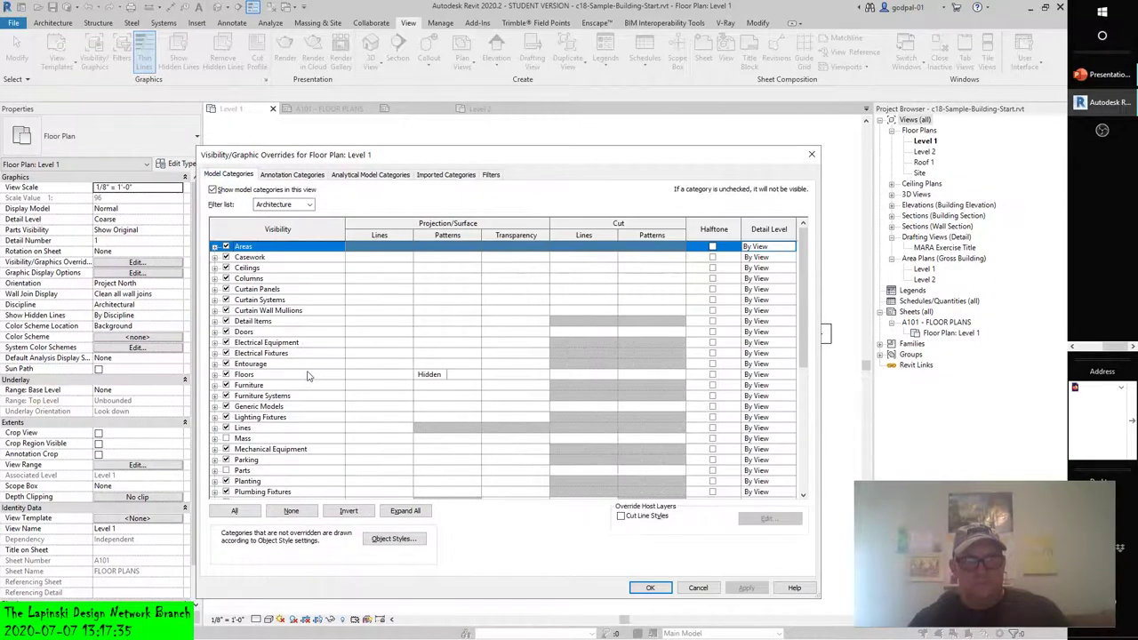
pyautogui.scroll(-3, 307, 376)
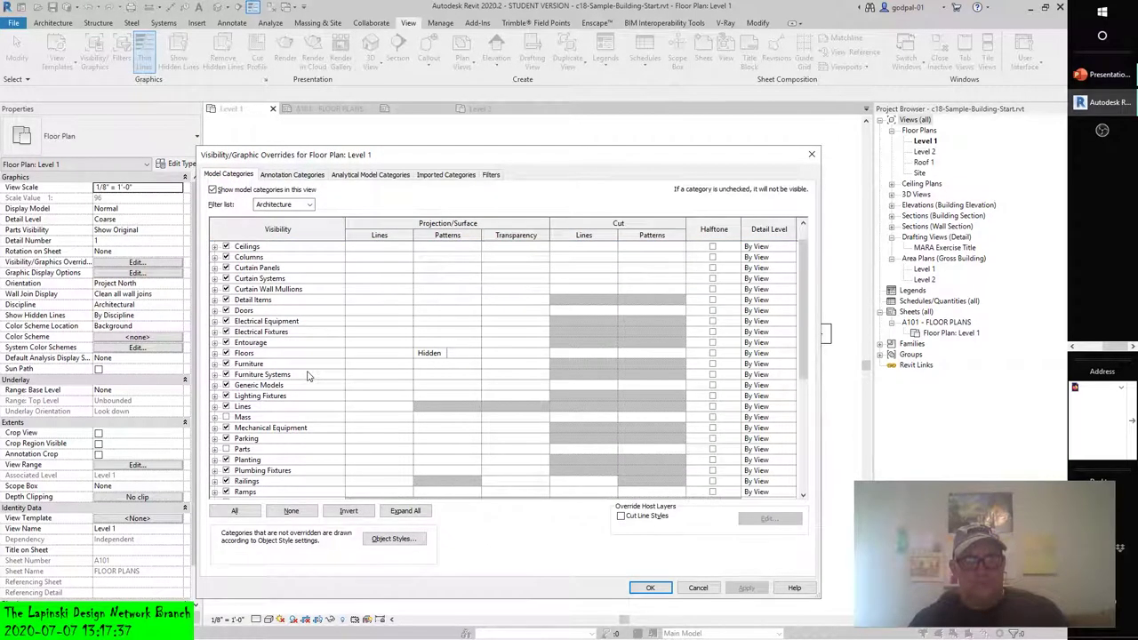
pyautogui.scroll(-2, 307, 376)
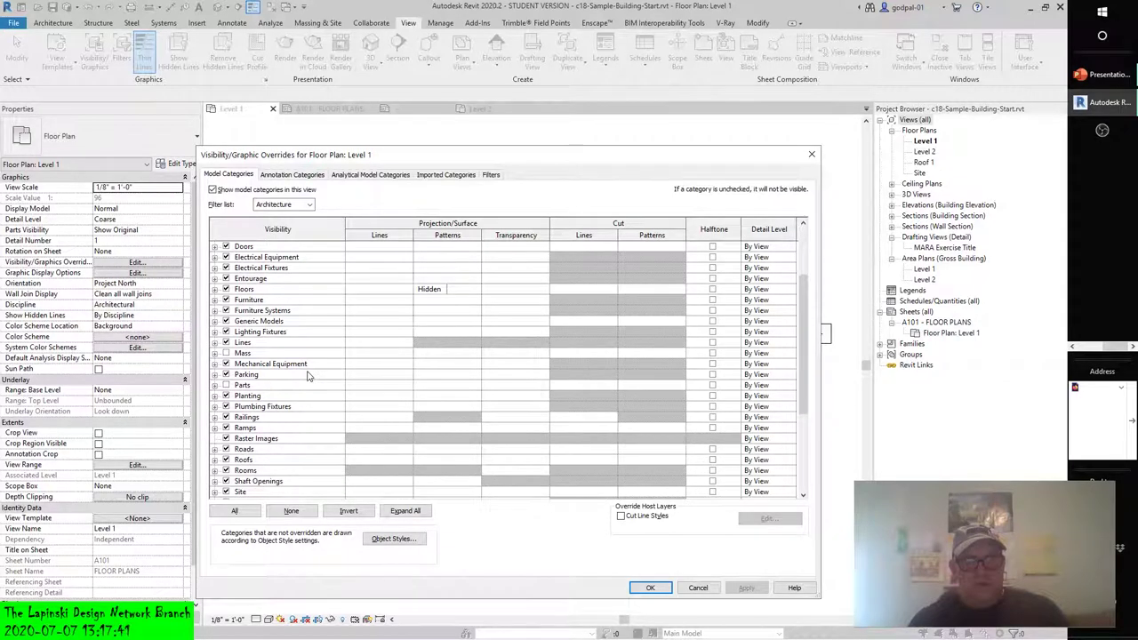
pyautogui.click(214, 470)
pyautogui.click(237, 492)
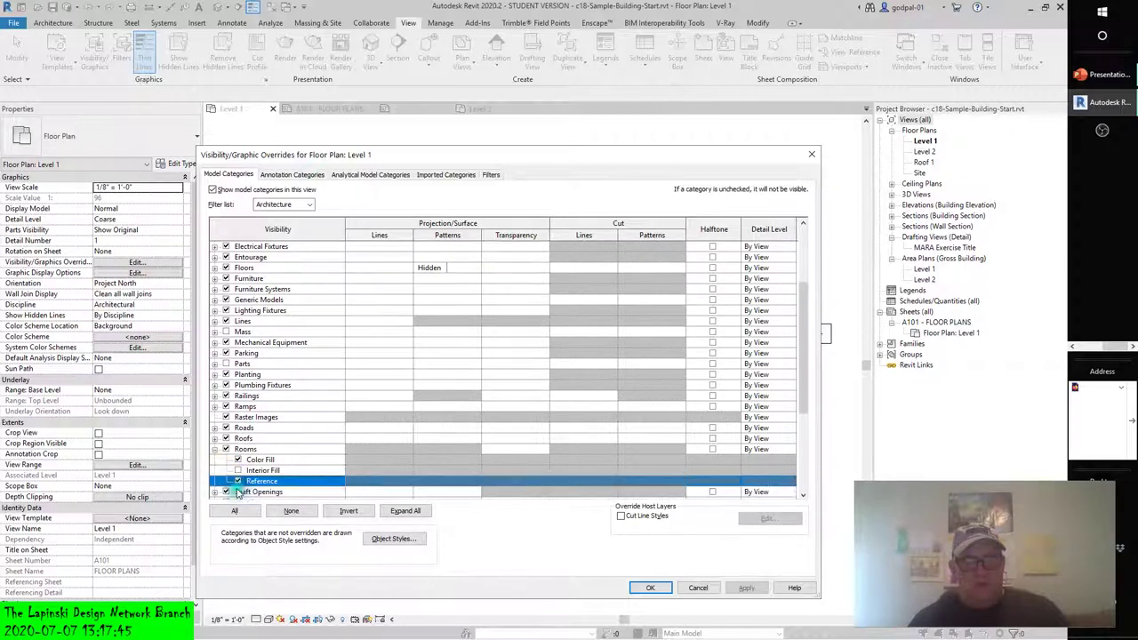
pyautogui.click(238, 470)
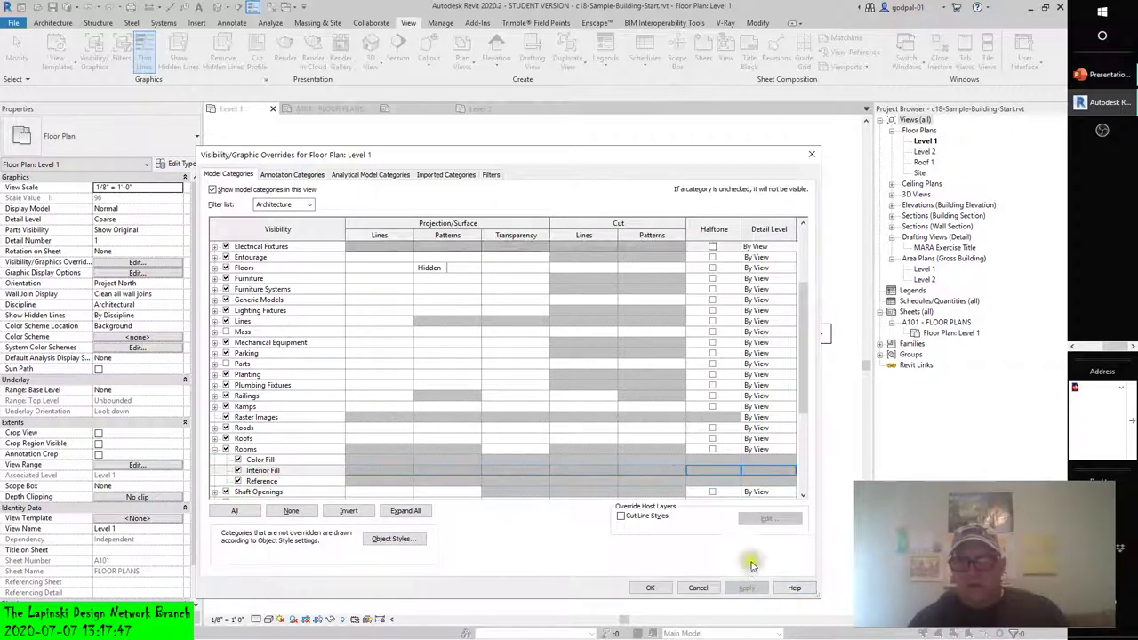
pyautogui.click(650, 588)
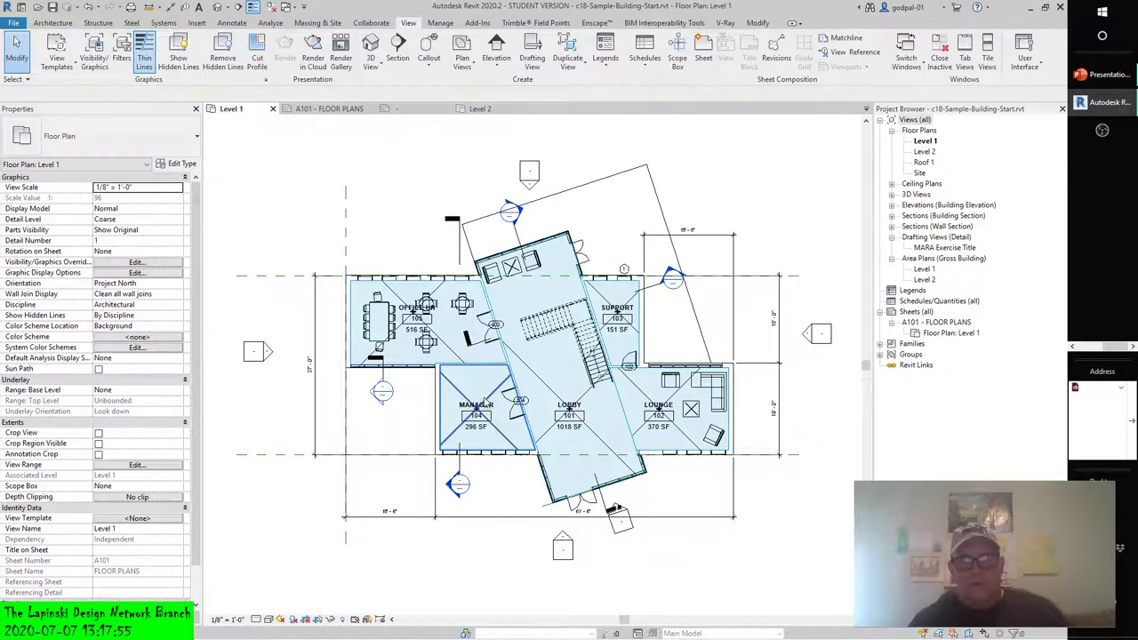
# - Select the Manager room and clear the selection, and try to tag the Lobby room by category
pyautogui.click(487, 402)
pyautogui.click(337, 163)
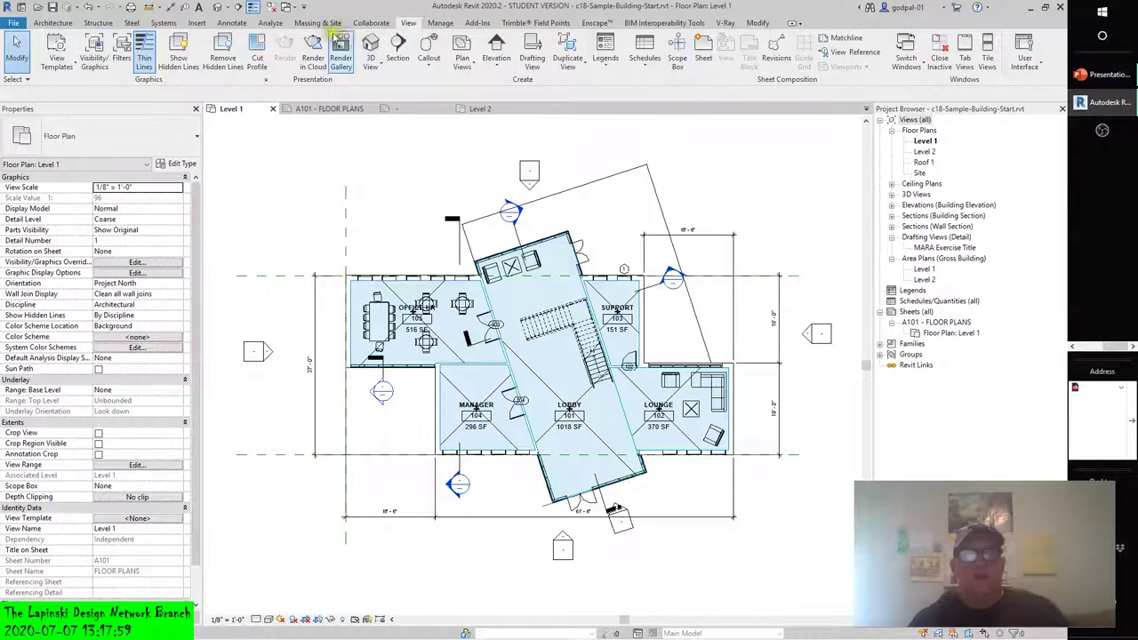
pyautogui.click(234, 23)
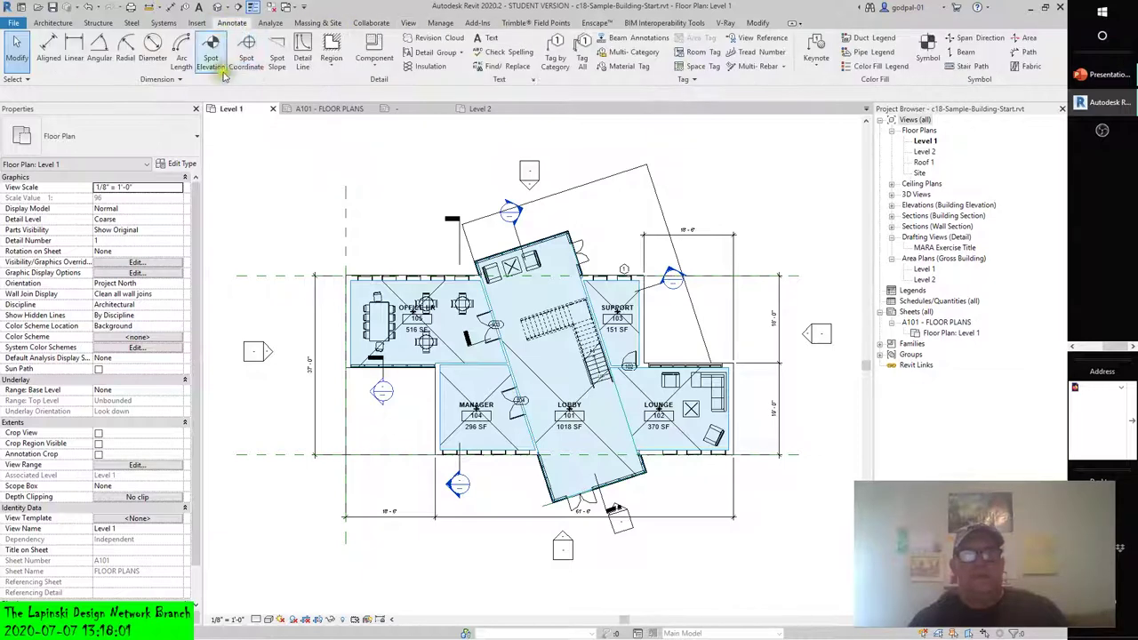
pyautogui.click(556, 57)
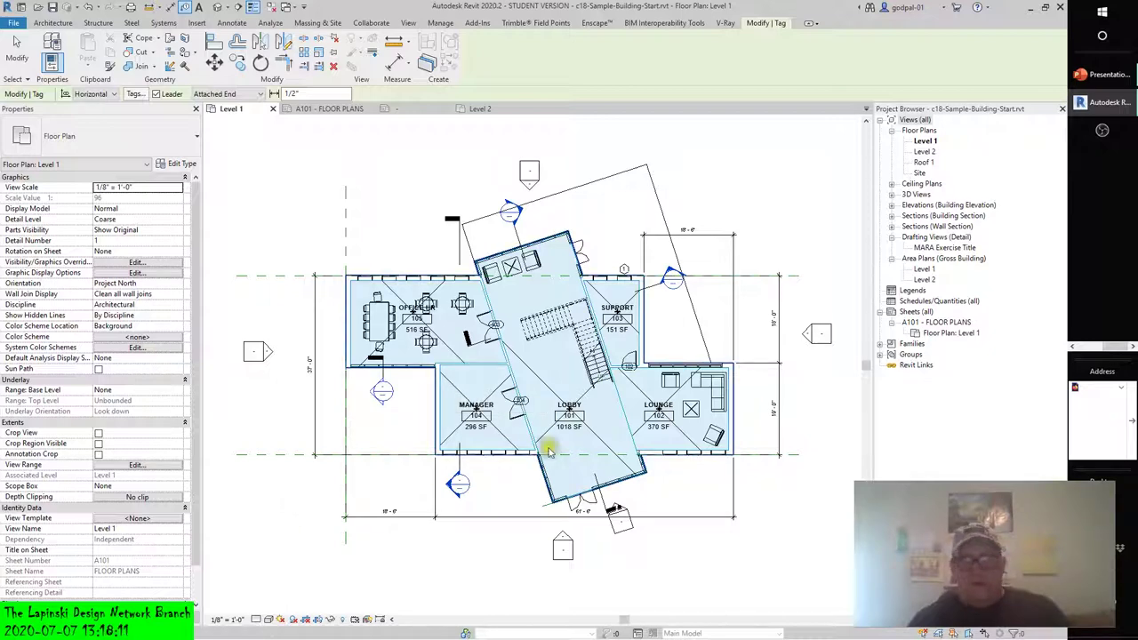
pyautogui.click(591, 438)
pyautogui.click(563, 333)
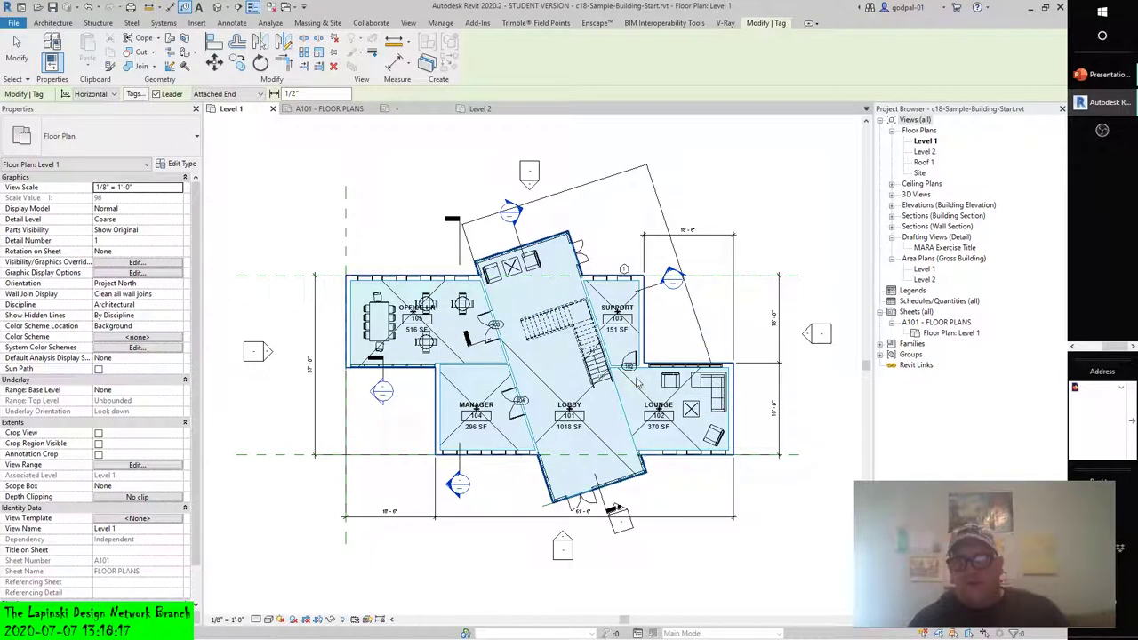
pyautogui.press('Escape')
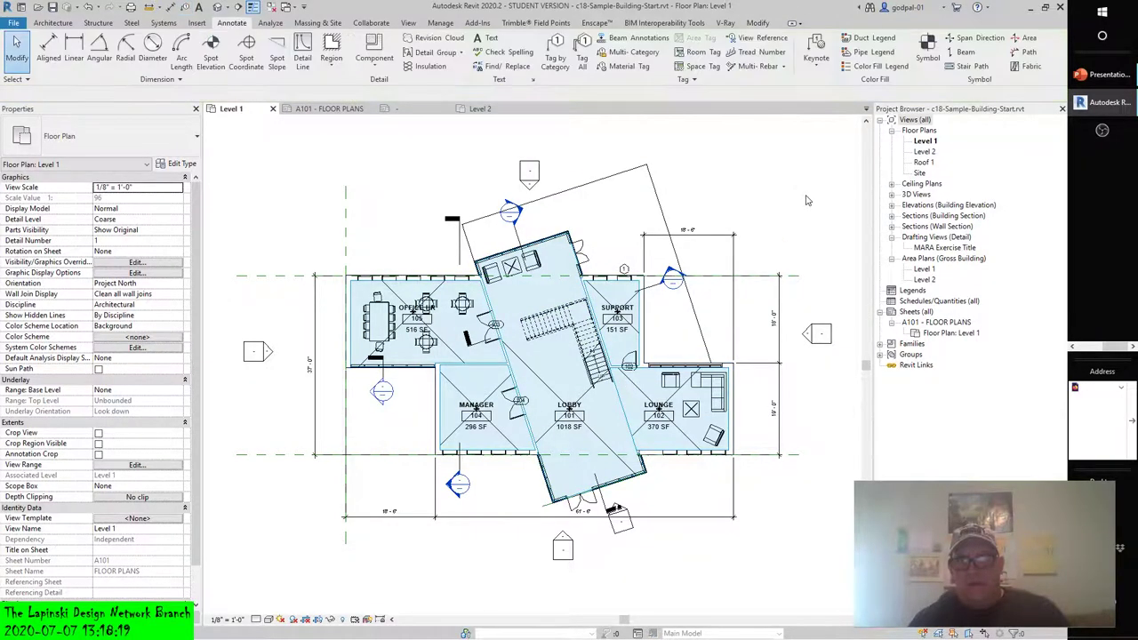
# - Select the Support room's existing room tag on Level 1
pyautogui.click(615, 331)
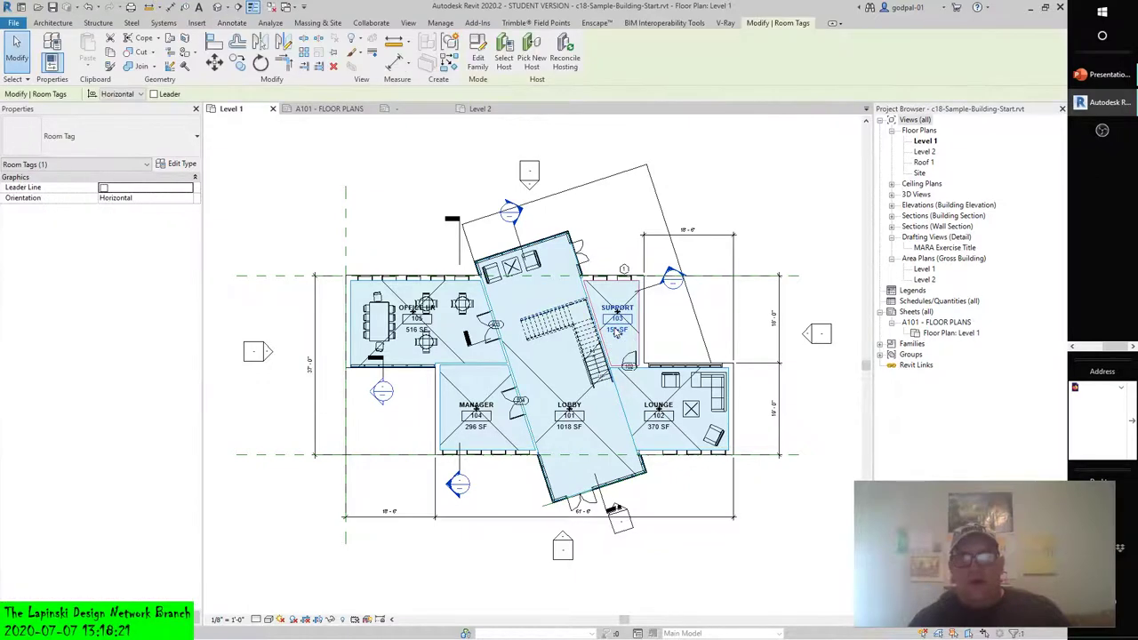